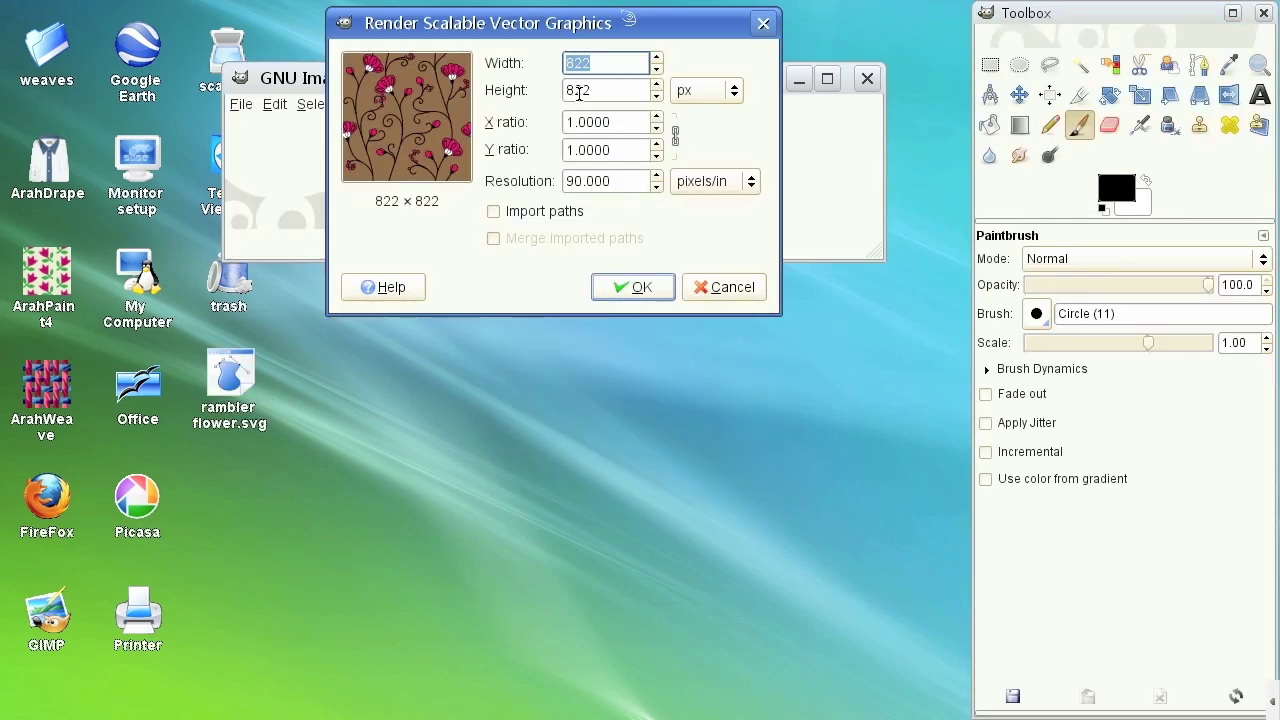
Step: Render the rambler flower SVG at a width of 2400 px, with height following to 2400 px
{"action": "type", "text": "2400"}
{"action": "key", "text": "Tab"}
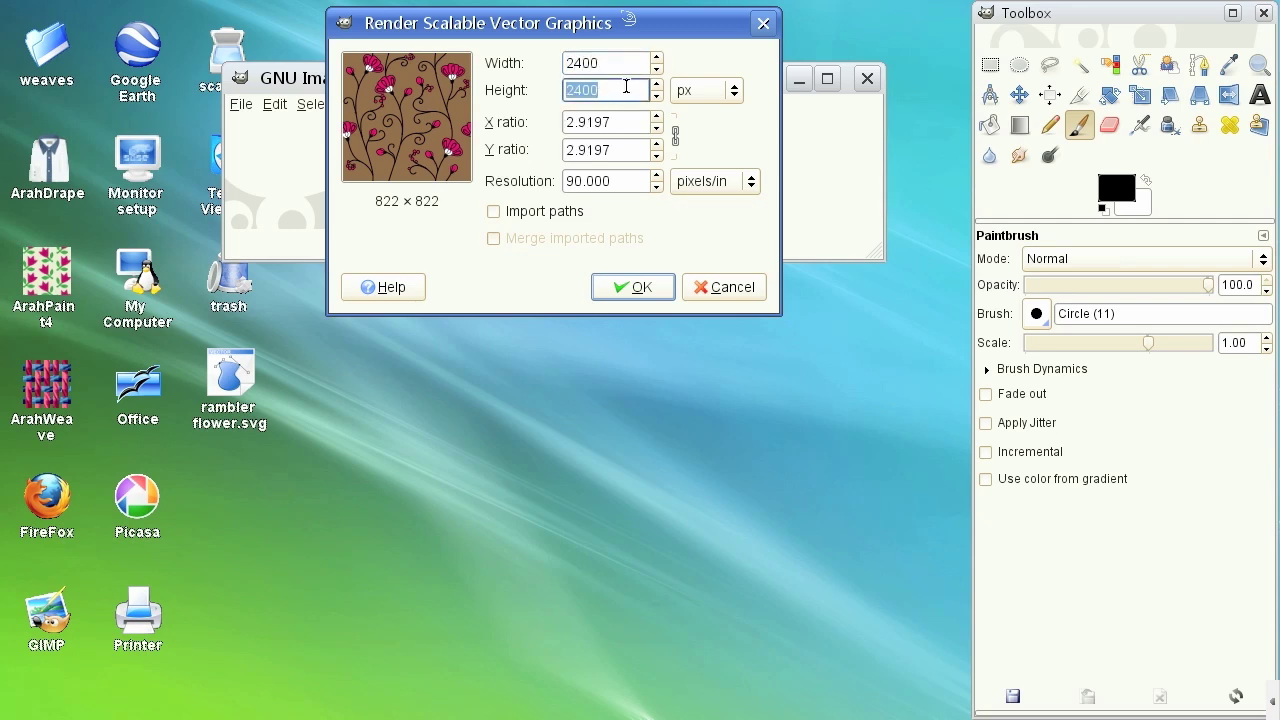
{"action": "left_click", "coordinate": [637, 287]}
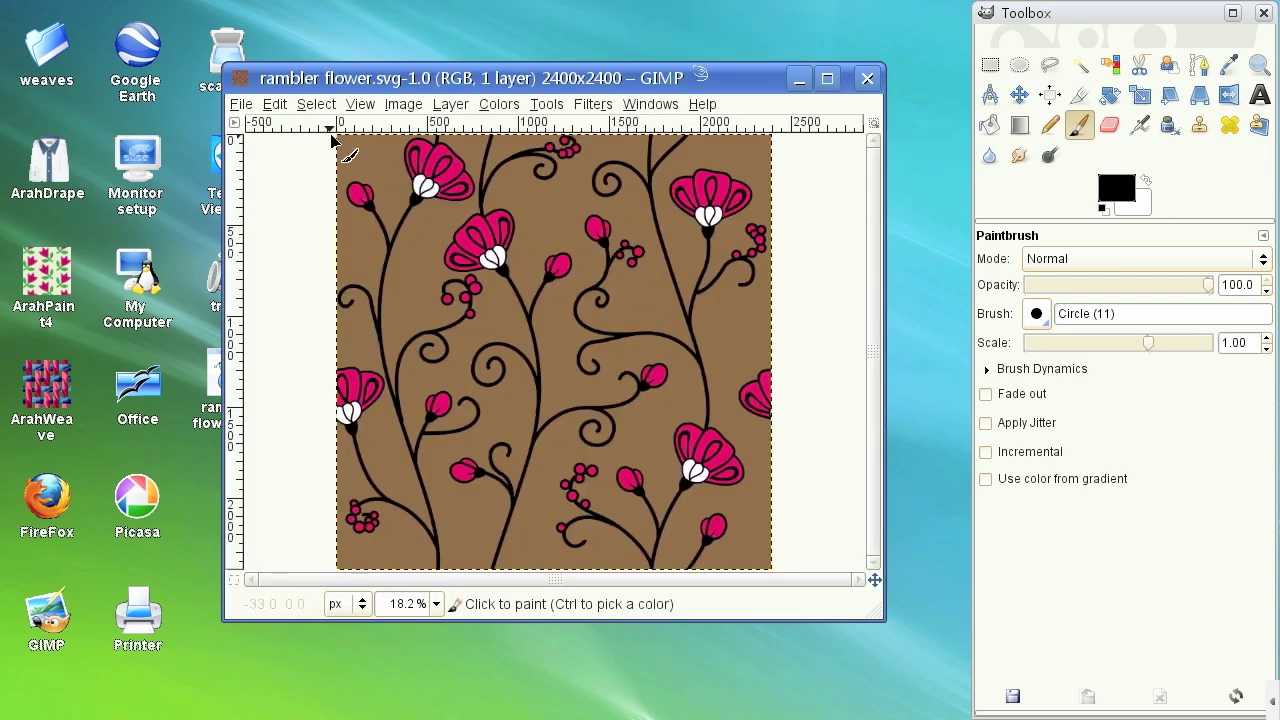
Step: Save the image as rambler flower.png with the default PNG options, then exit GIMP
{"action": "left_click", "coordinate": [245, 104]}
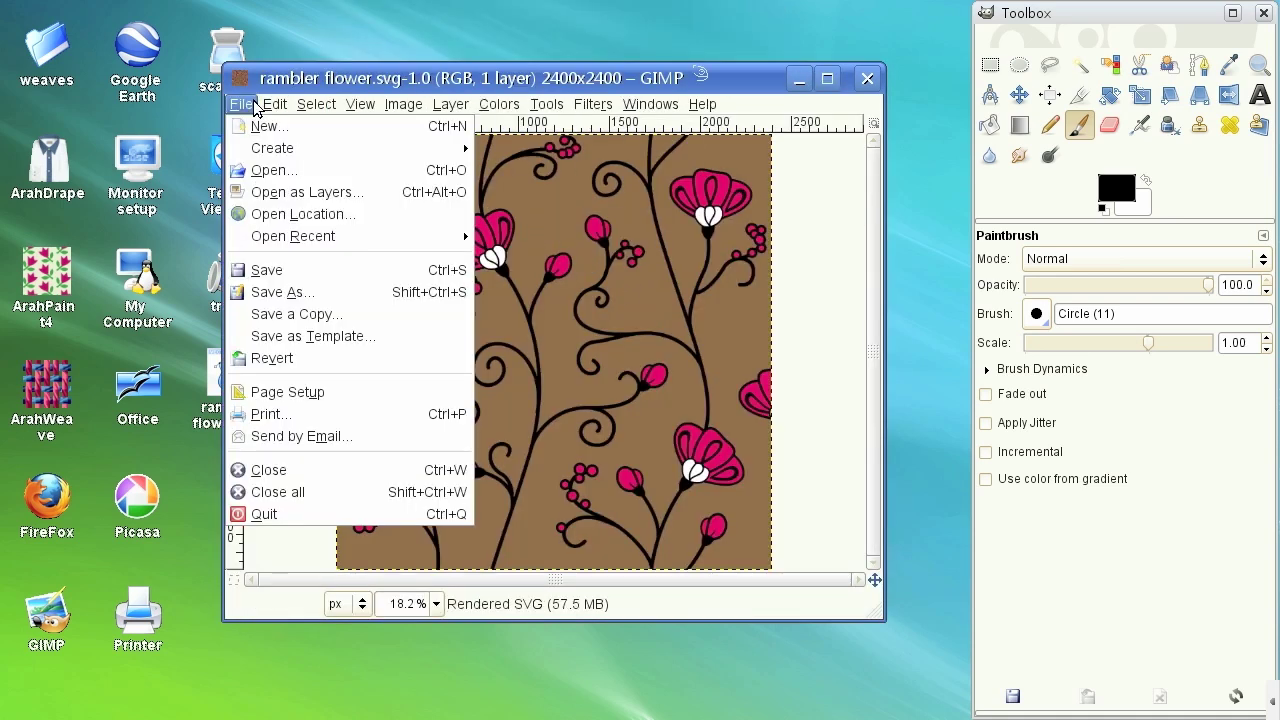
{"action": "left_click", "coordinate": [320, 292]}
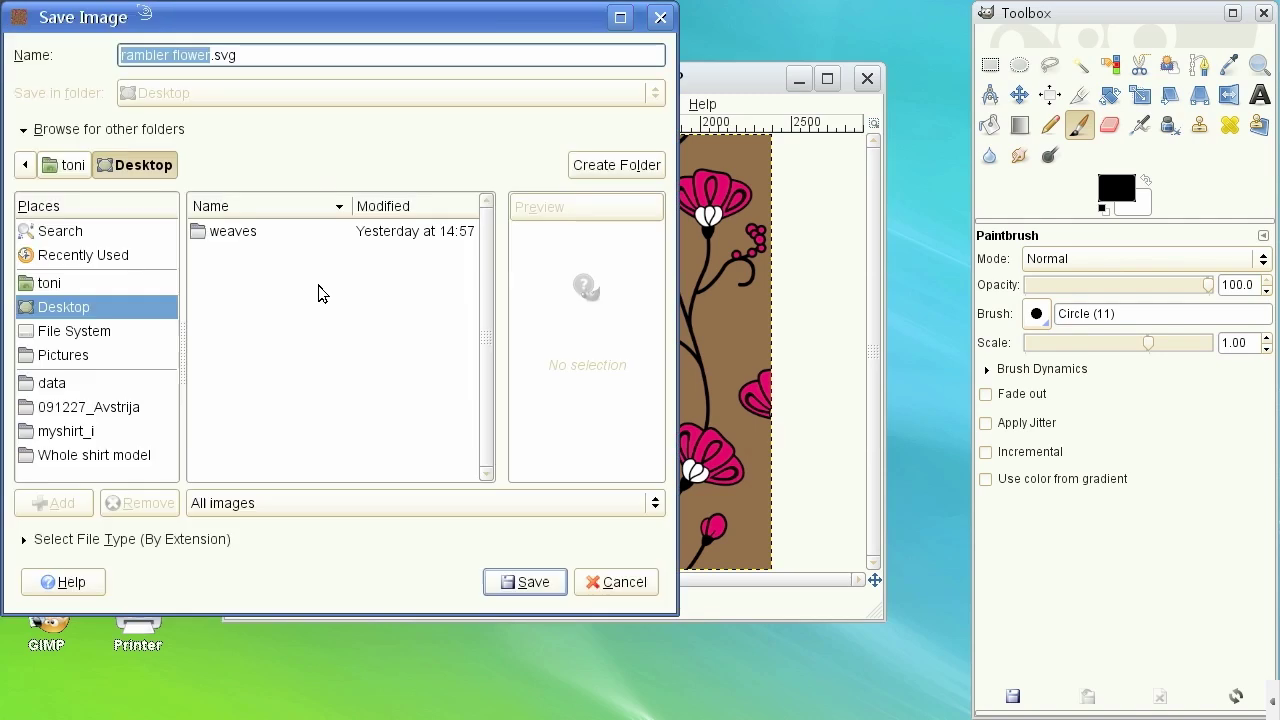
{"action": "left_click", "coordinate": [309, 56]}
{"action": "key", "text": "BackSpace"}
{"action": "type", "text": "png"}
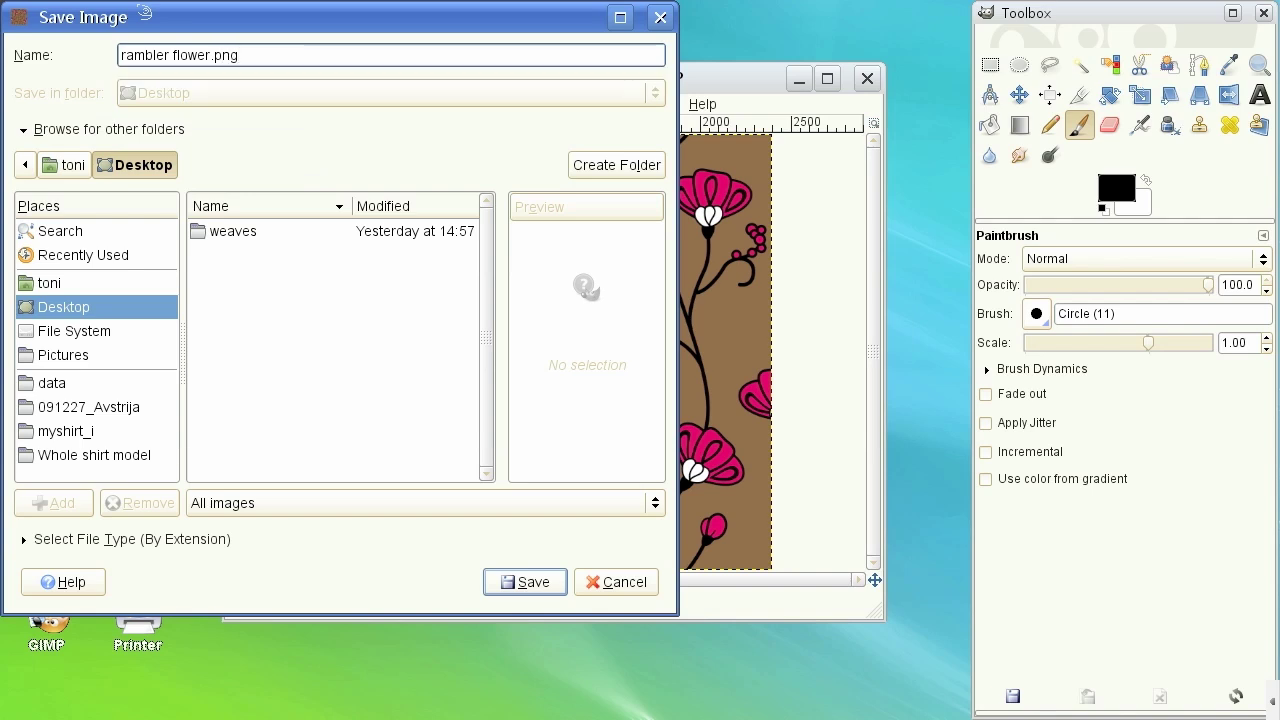
{"action": "left_click", "coordinate": [553, 591]}
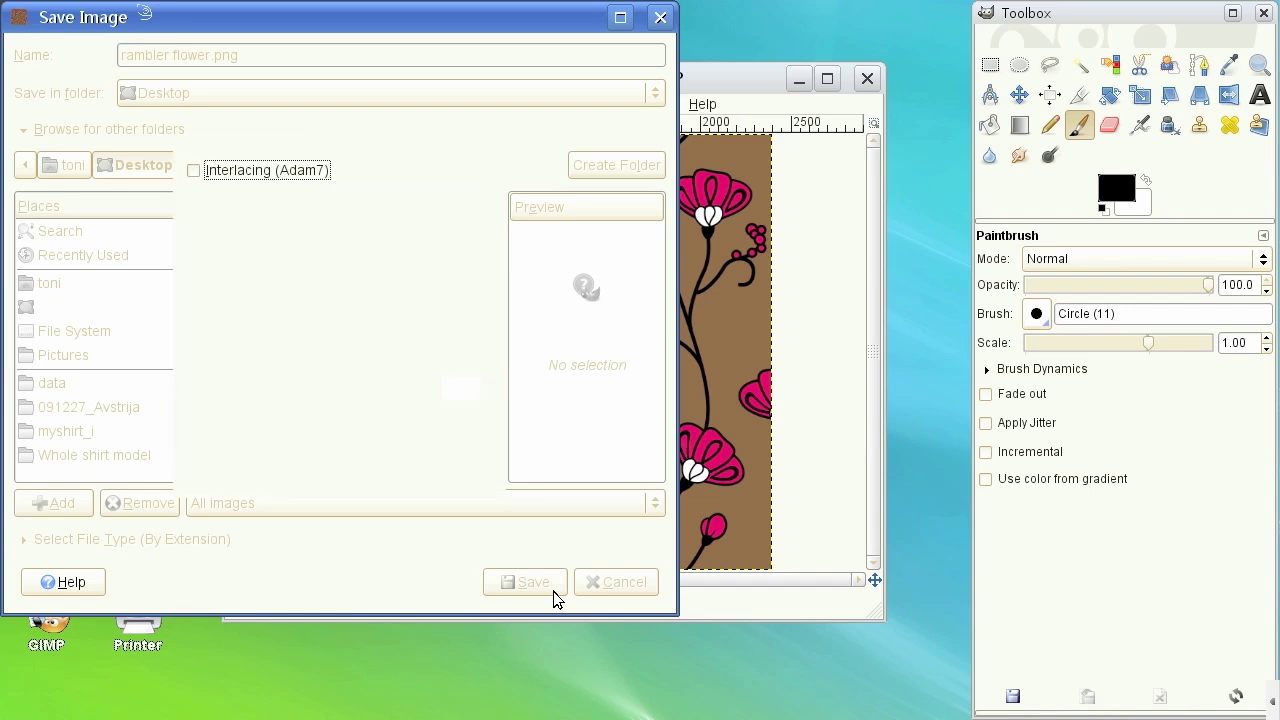
{"action": "left_click", "coordinate": [378, 472]}
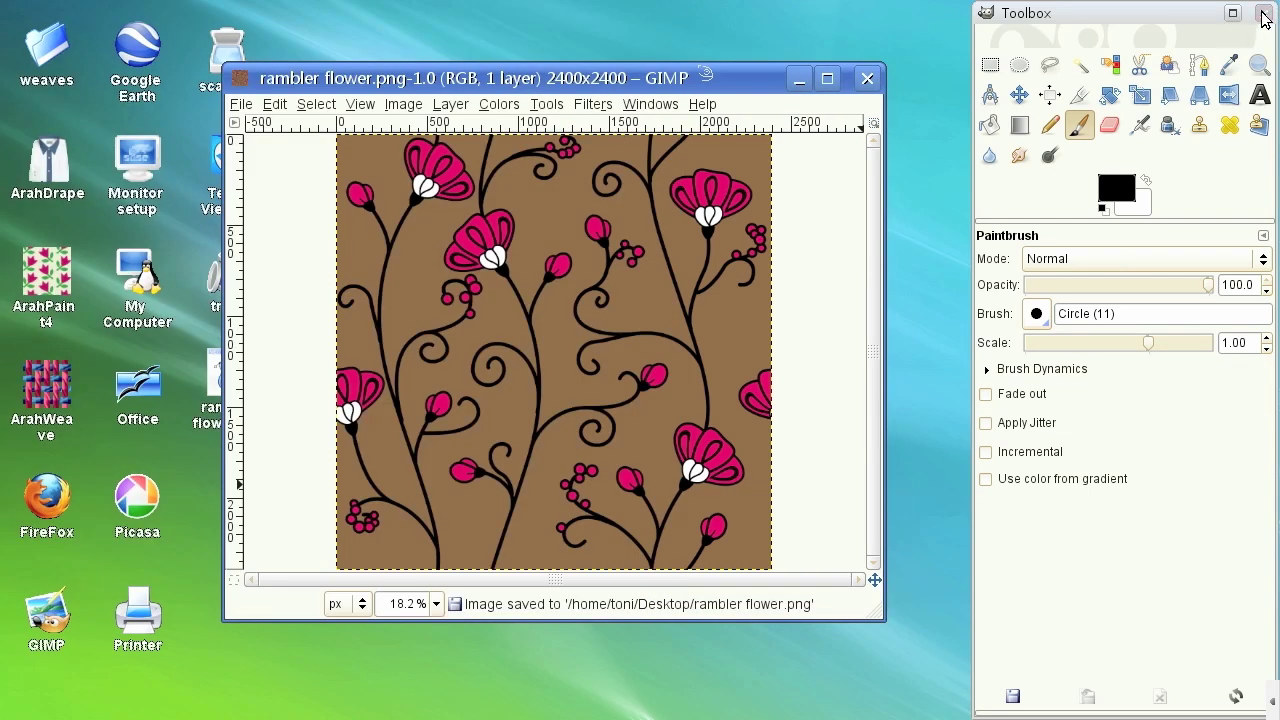
{"action": "left_click", "coordinate": [1264, 14]}
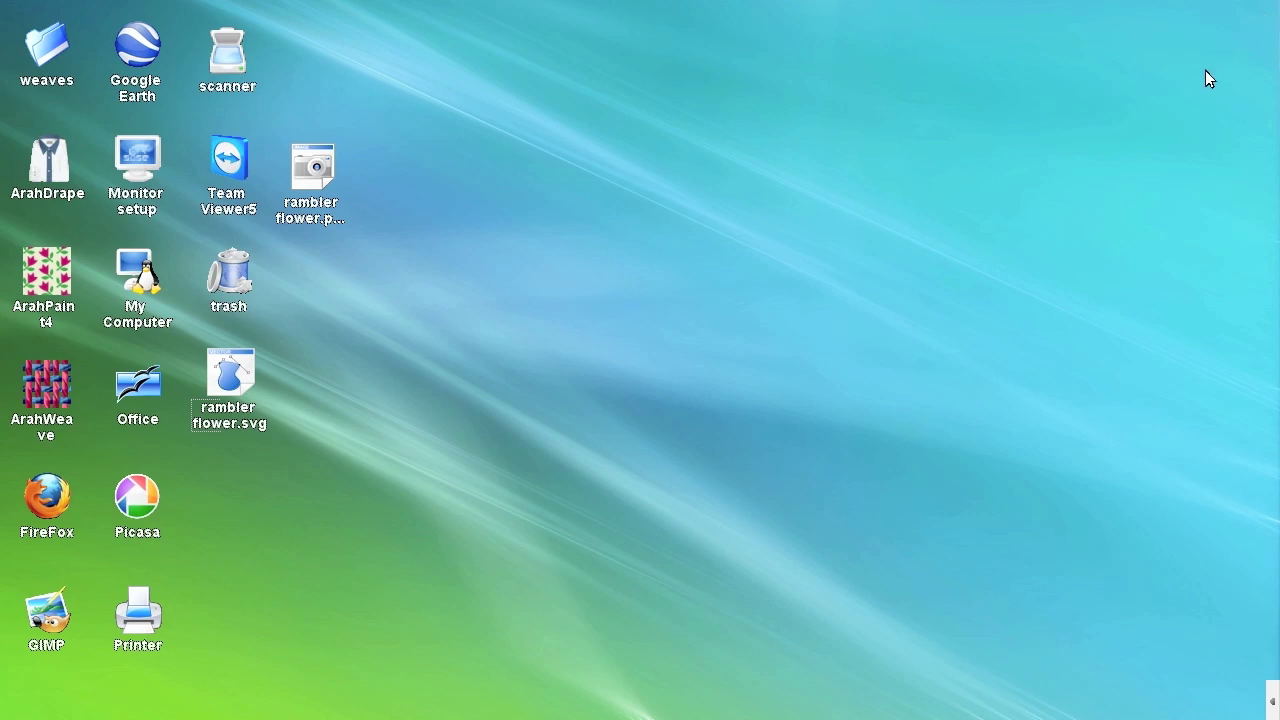
Step: Open rambler flower.png in a maximized ArahPaint and set the number of colours from 256 to 4
{"action": "mouse_move", "coordinate": [318, 175]}
{"action": "left_mouse_down"}
{"action": "mouse_move", "coordinate": [167, 200]}
{"action": "mouse_move", "coordinate": [69, 282]}
{"action": "left_mouse_up"}
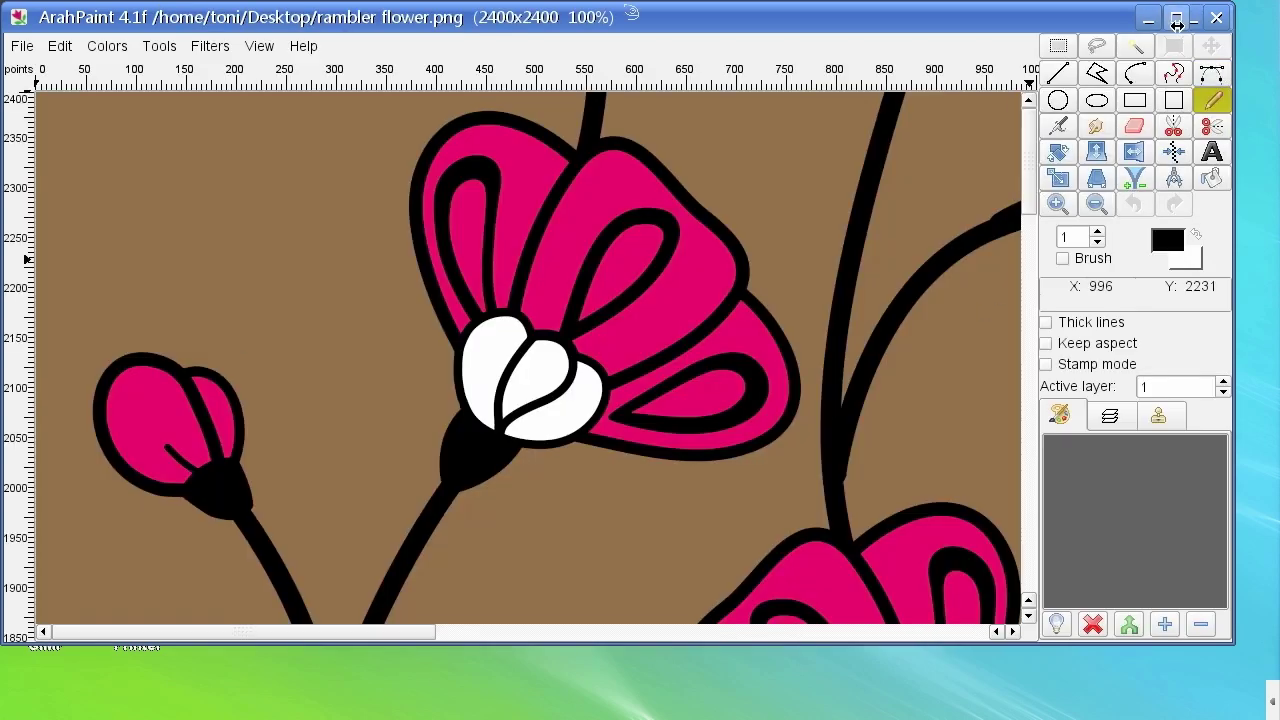
{"action": "left_click", "coordinate": [1177, 20]}
{"action": "left_click", "coordinate": [104, 46]}
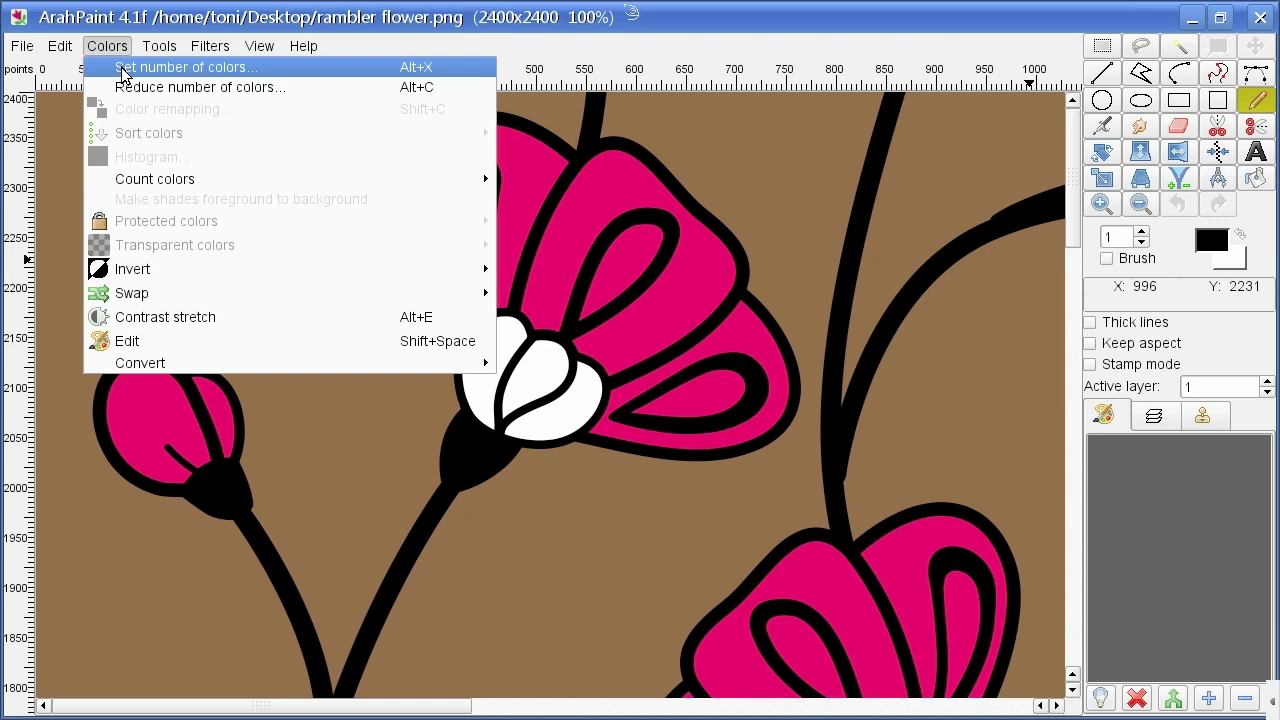
{"action": "left_click", "coordinate": [121, 75]}
{"action": "double_click", "coordinate": [735, 321]}
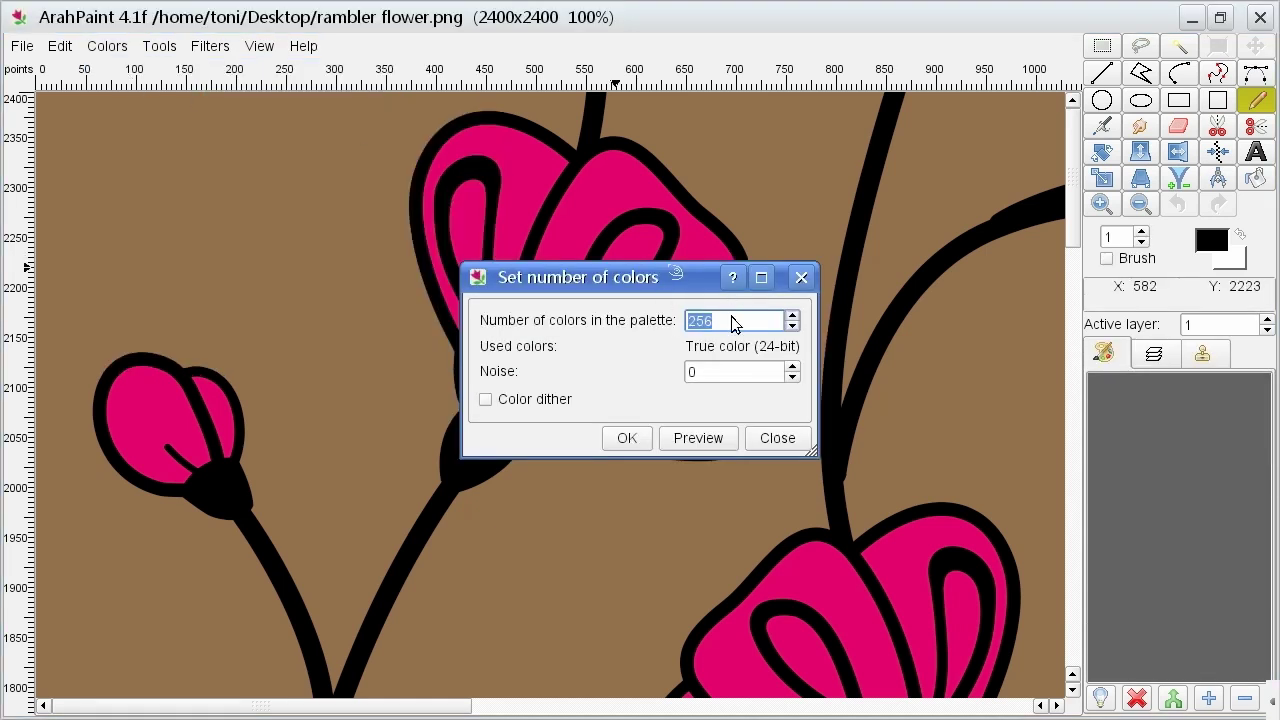
{"action": "type", "text": "4"}
{"action": "left_click", "coordinate": [625, 438]}
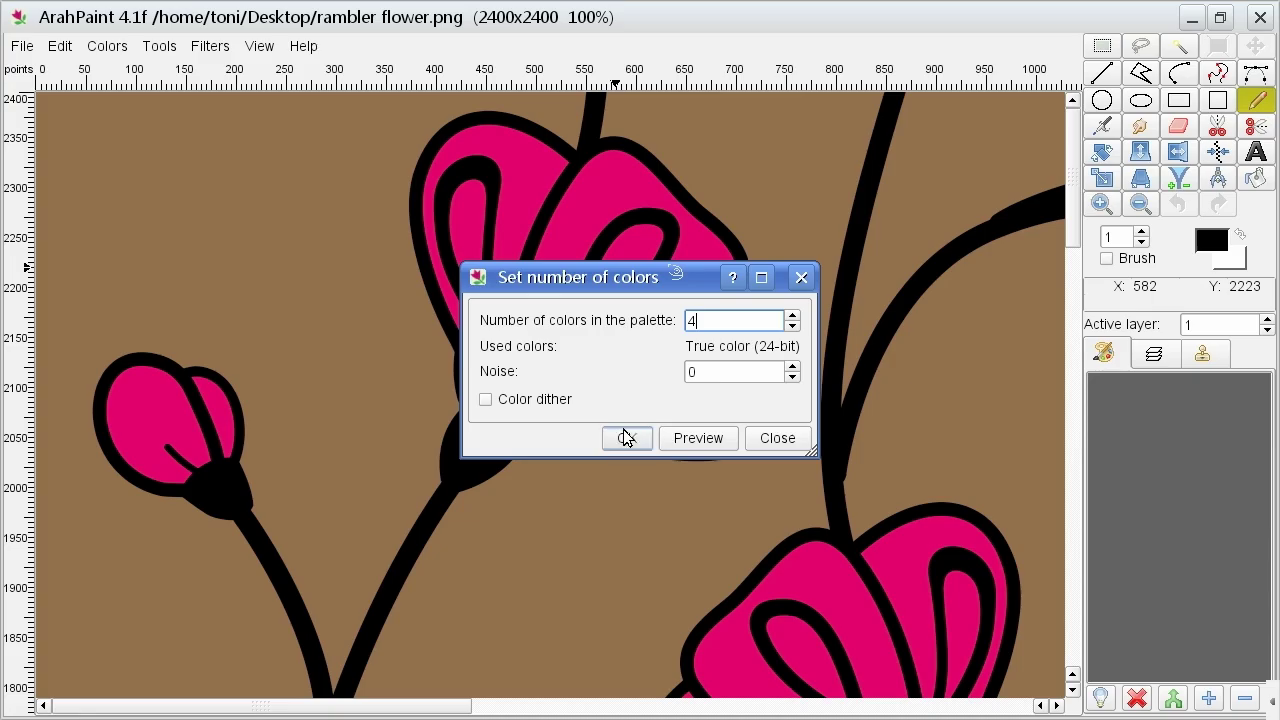
{"action": "scroll", "coordinate": [837, 434], "scroll_direction": "up", "scroll_amount": 1}
{"action": "scroll", "coordinate": [908, 471], "scroll_direction": "up", "scroll_amount": 1}
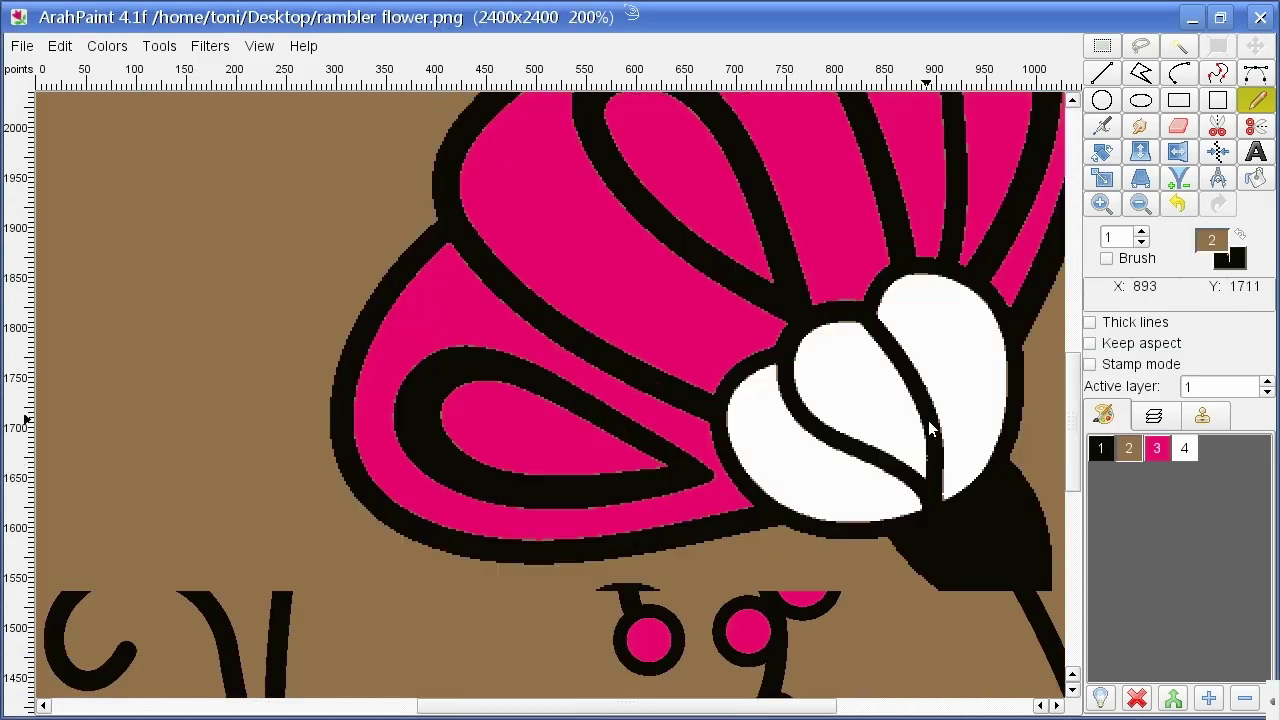
{"action": "scroll", "coordinate": [924, 405], "scroll_direction": "up", "scroll_amount": 2}
{"action": "scroll", "coordinate": [925, 407], "scroll_direction": "up", "scroll_amount": 1}
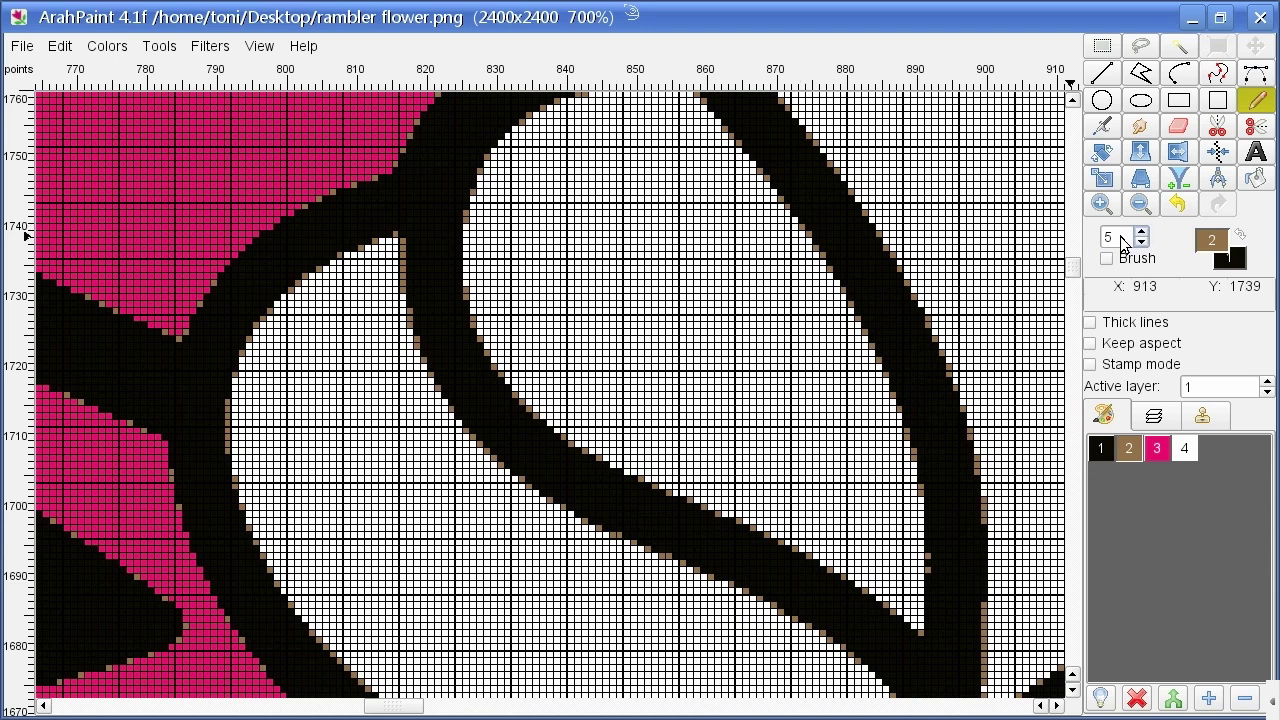
Step: Apply the Despeckle All filter to the whole flower image
{"action": "left_click", "coordinate": [212, 46]}
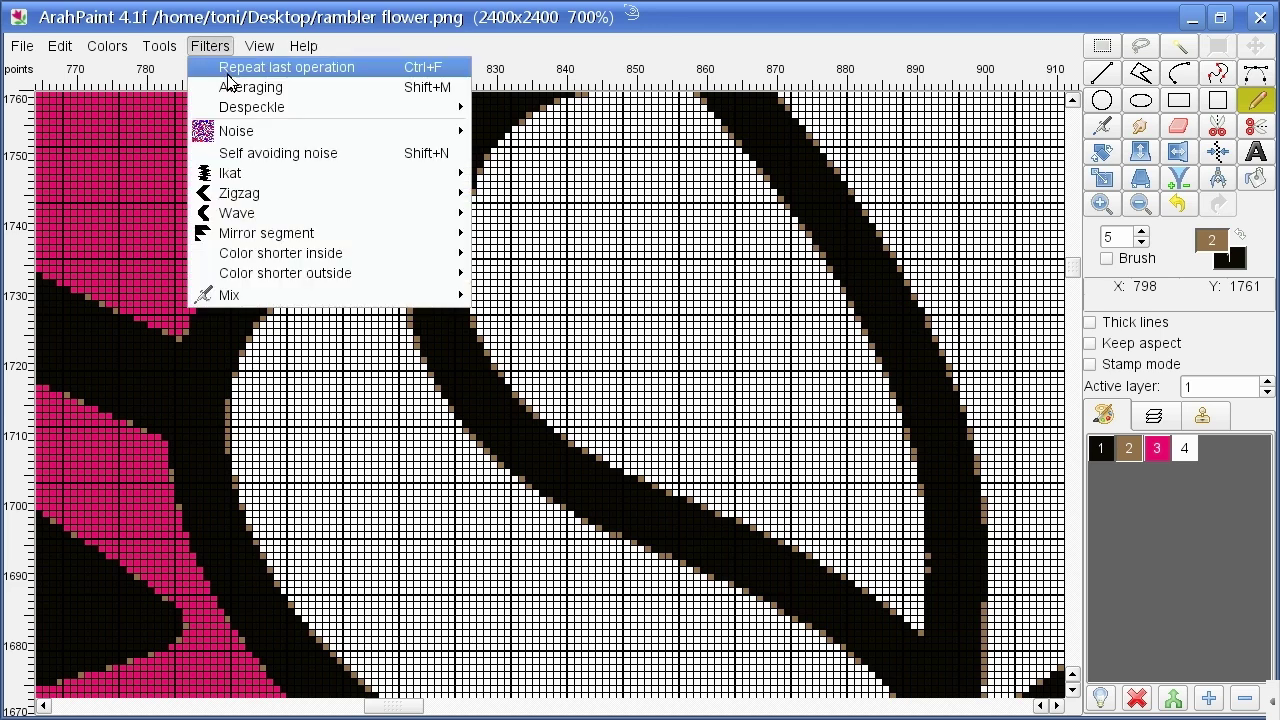
{"action": "mouse_move", "coordinate": [251, 107]}
{"action": "left_click", "coordinate": [502, 109]}
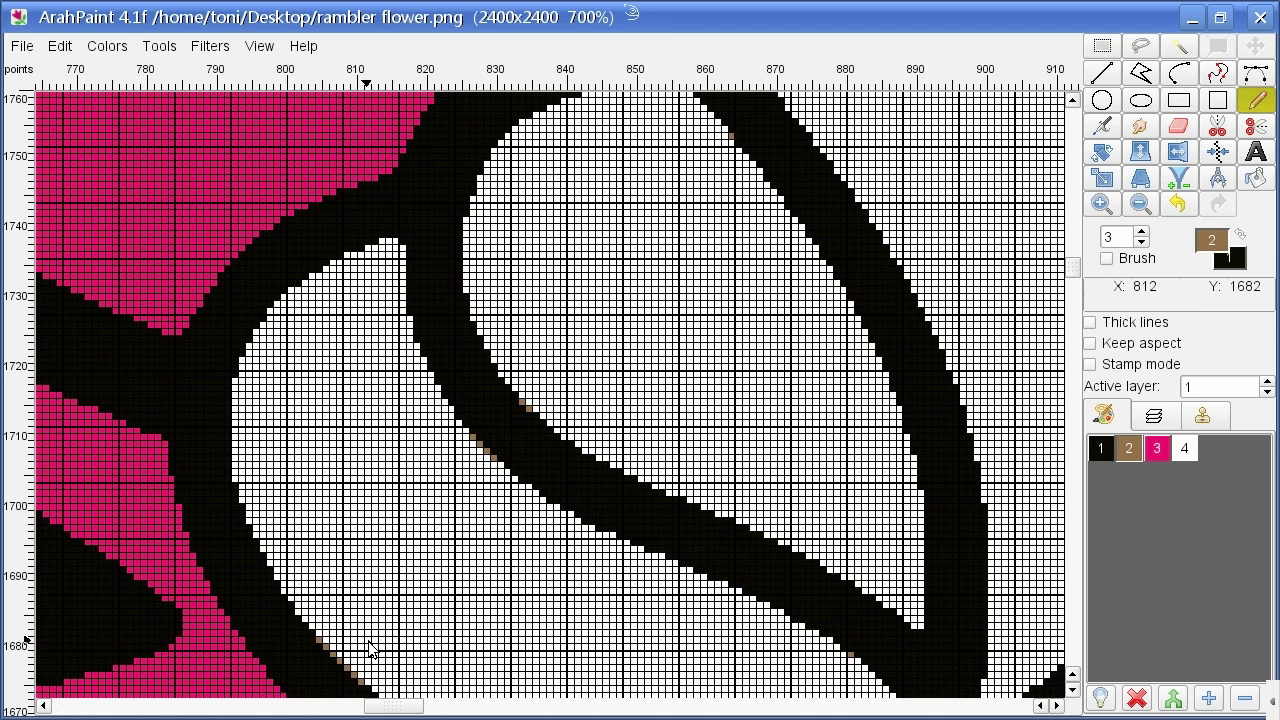
{"action": "scroll", "coordinate": [367, 660], "scroll_direction": "up", "scroll_amount": 1}
{"action": "scroll", "coordinate": [367, 660], "scroll_direction": "up", "scroll_amount": 1}
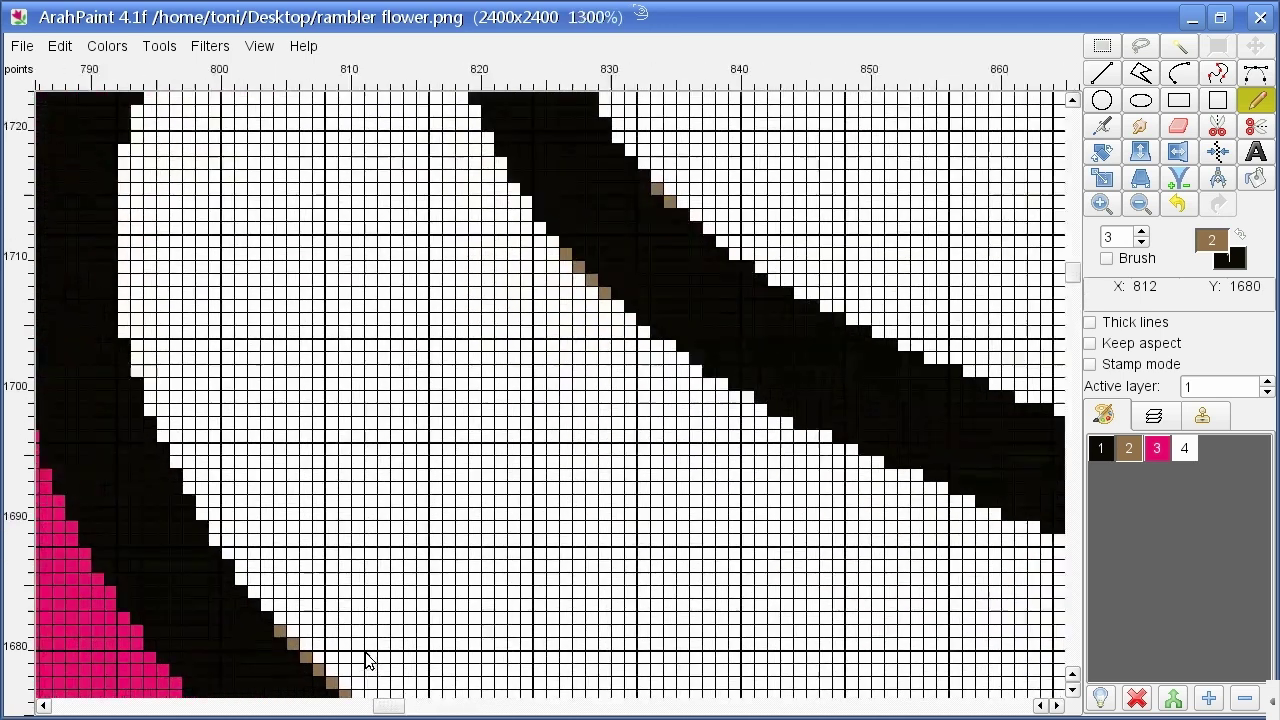
Step: Smooth the edges with the Averaging filter and zoom out to see the whole image
{"action": "left_click", "coordinate": [211, 46]}
{"action": "left_click", "coordinate": [214, 87]}
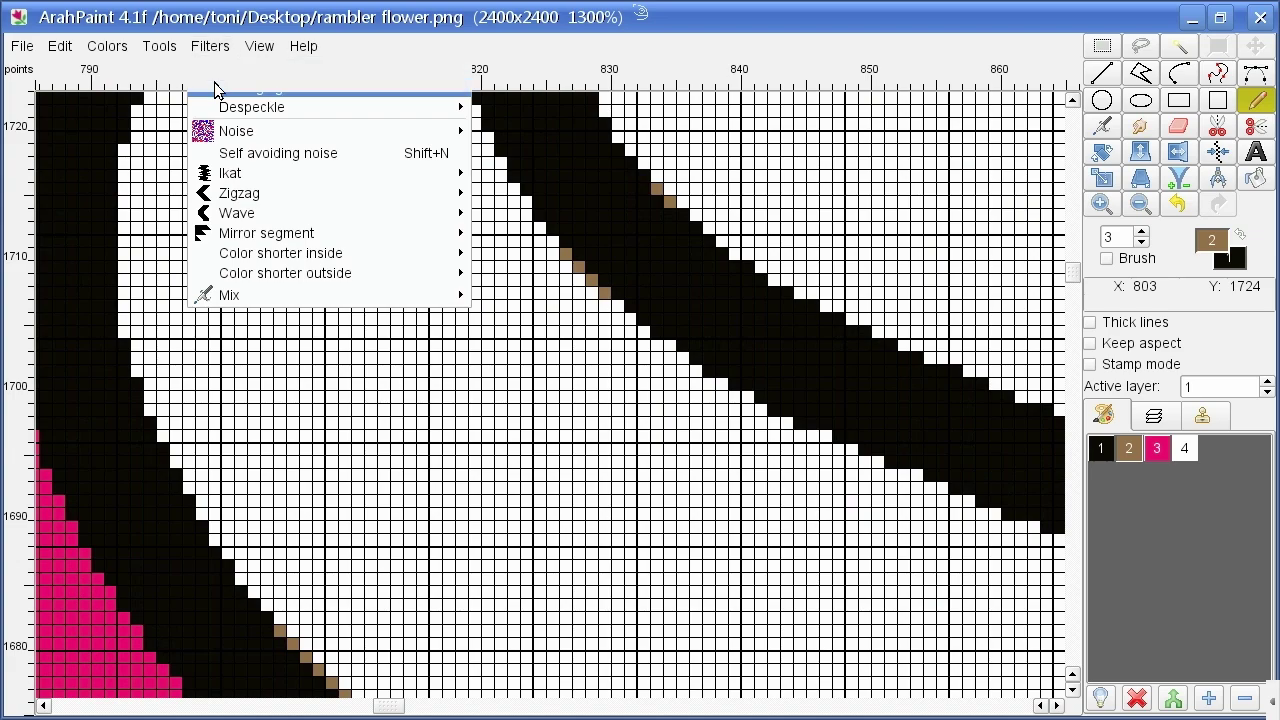
{"action": "scroll", "coordinate": [435, 338], "scroll_direction": "down", "scroll_amount": 1}
{"action": "scroll", "coordinate": [435, 338], "scroll_direction": "down", "scroll_amount": 1}
{"action": "scroll", "coordinate": [435, 338], "scroll_direction": "down", "scroll_amount": 2}
{"action": "scroll", "coordinate": [435, 338], "scroll_direction": "down", "scroll_amount": 2}
{"action": "scroll", "coordinate": [435, 338], "scroll_direction": "down", "scroll_amount": 1}
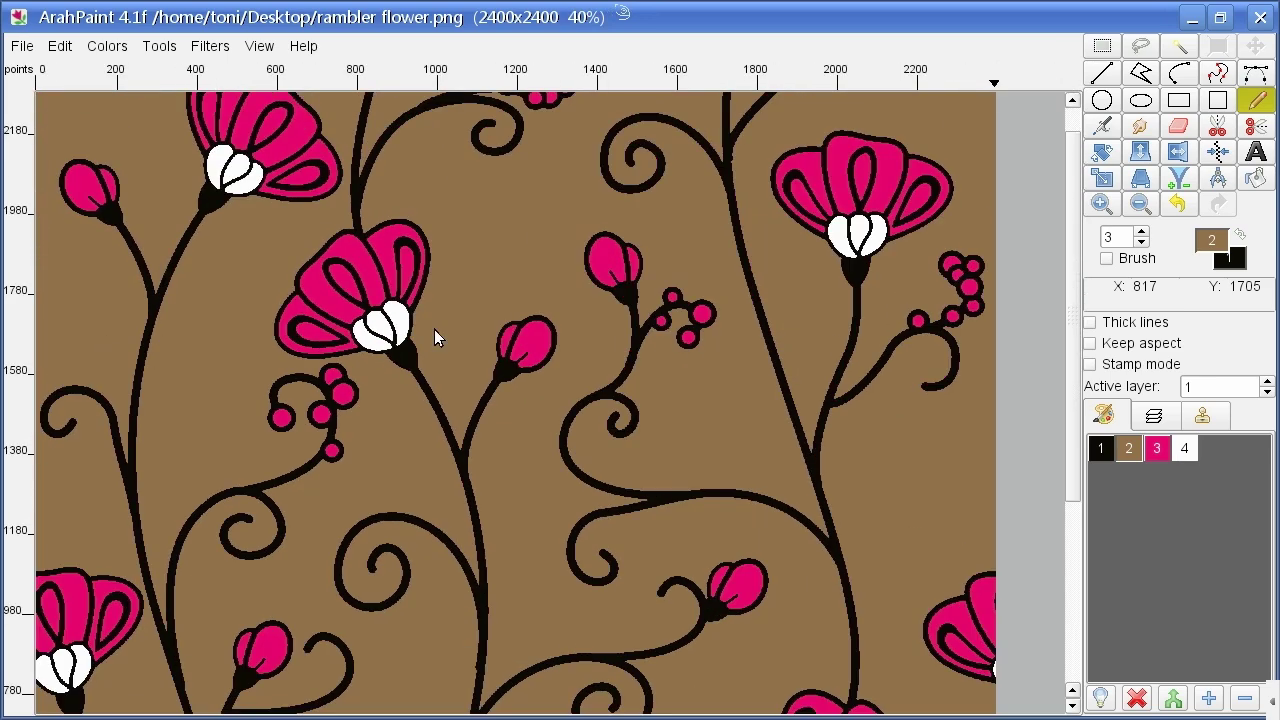
{"action": "scroll", "coordinate": [434, 331], "scroll_direction": "down", "scroll_amount": 1}
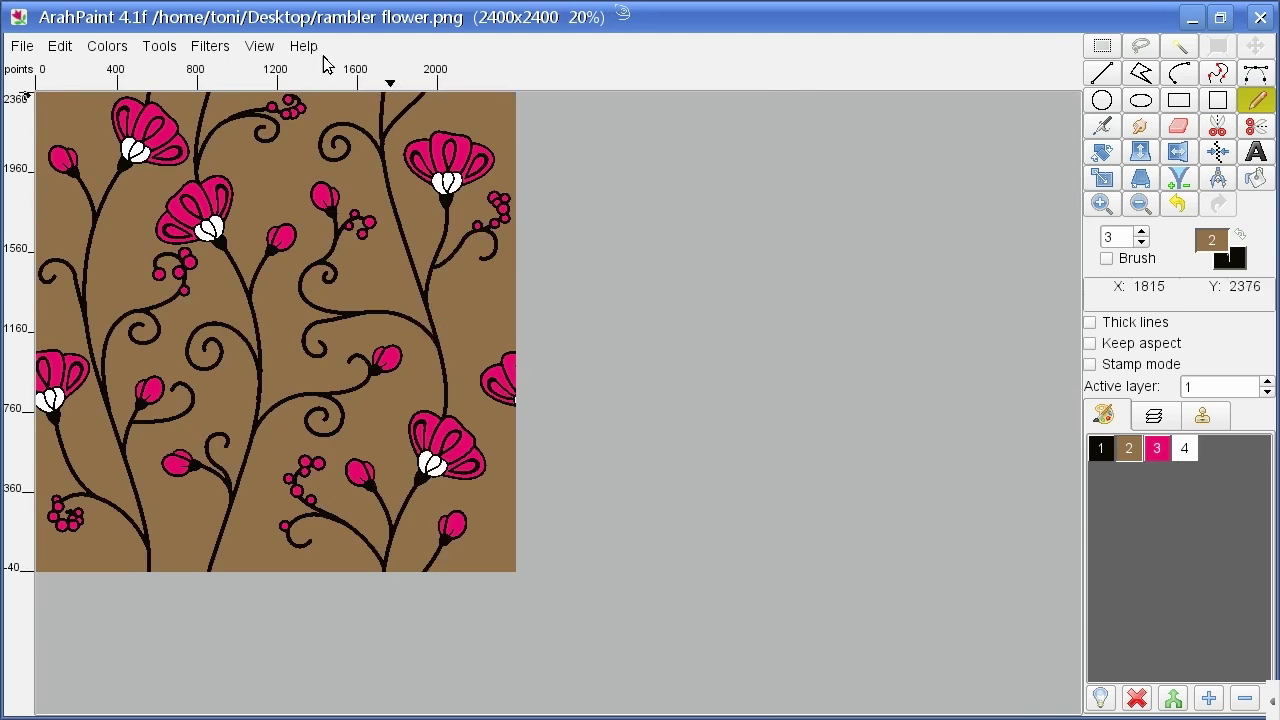
Step: Set the repeat dimensions to 64 and 38 threads/cm
{"action": "left_click", "coordinate": [264, 47]}
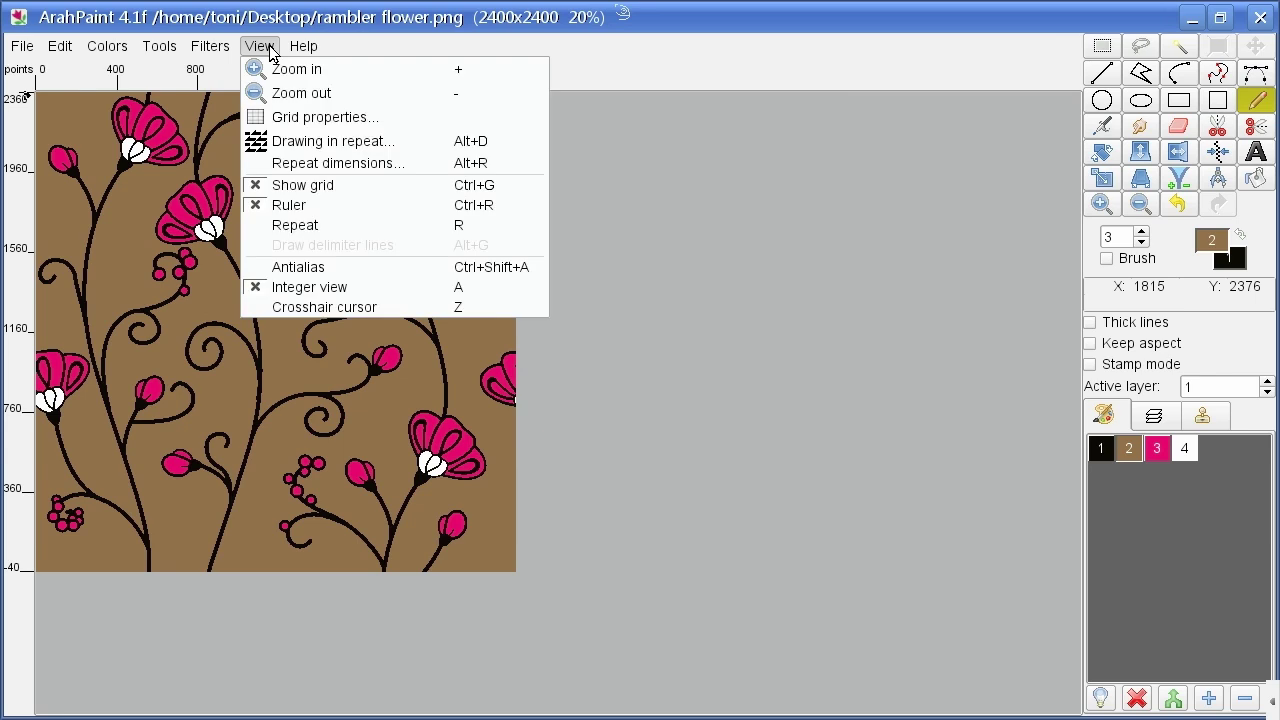
{"action": "left_click", "coordinate": [280, 163]}
{"action": "triple_click", "coordinate": [747, 371]}
{"action": "type", "text": "64"}
{"action": "triple_click", "coordinate": [737, 397]}
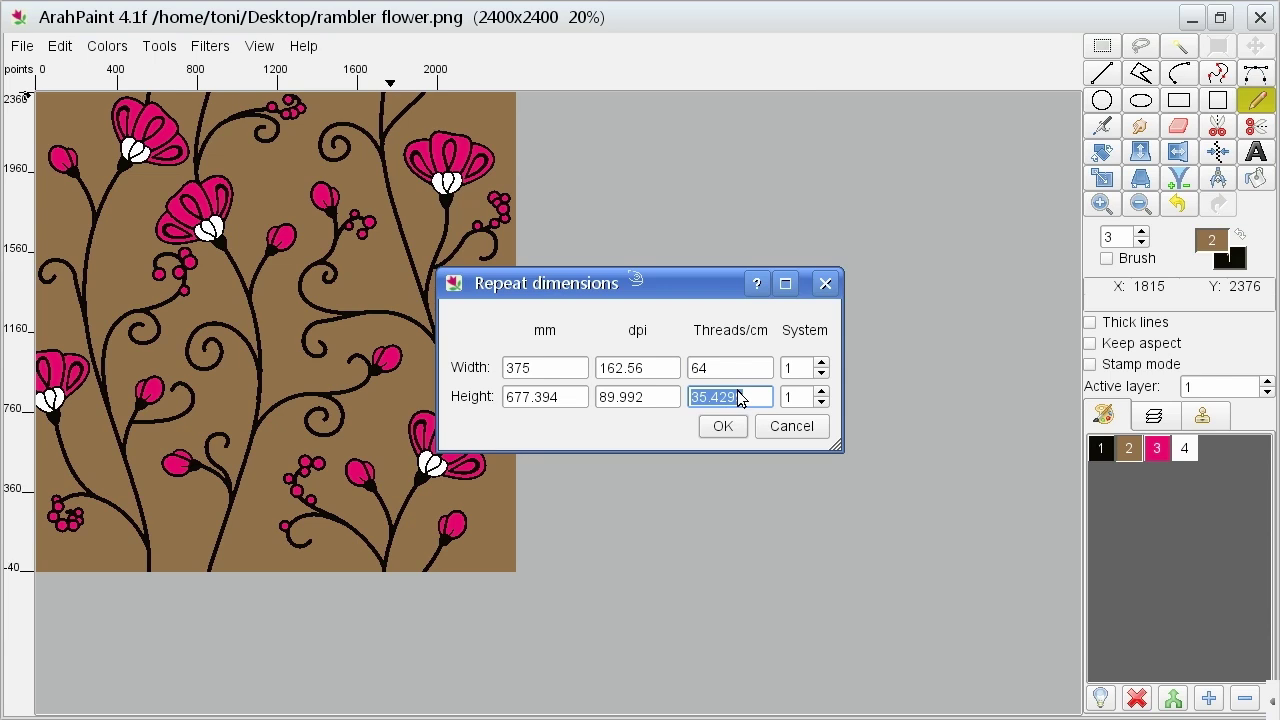
{"action": "type", "text": "38"}
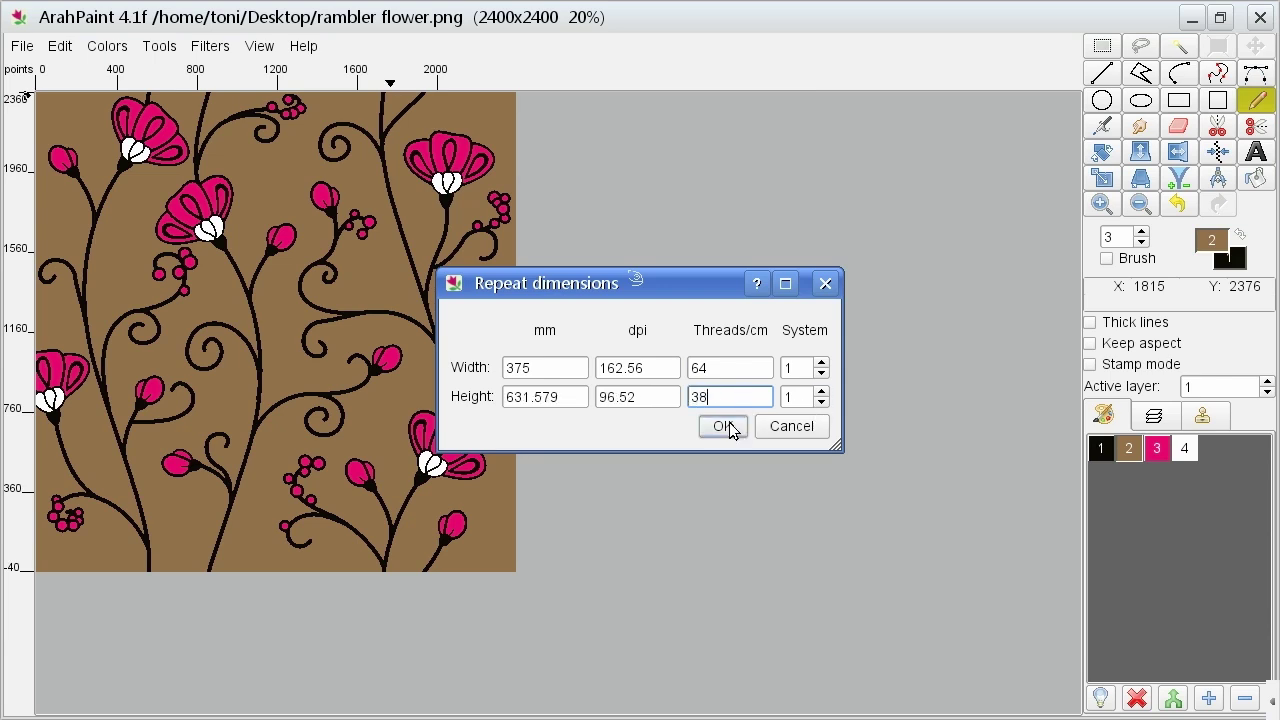
{"action": "left_click", "coordinate": [726, 427]}
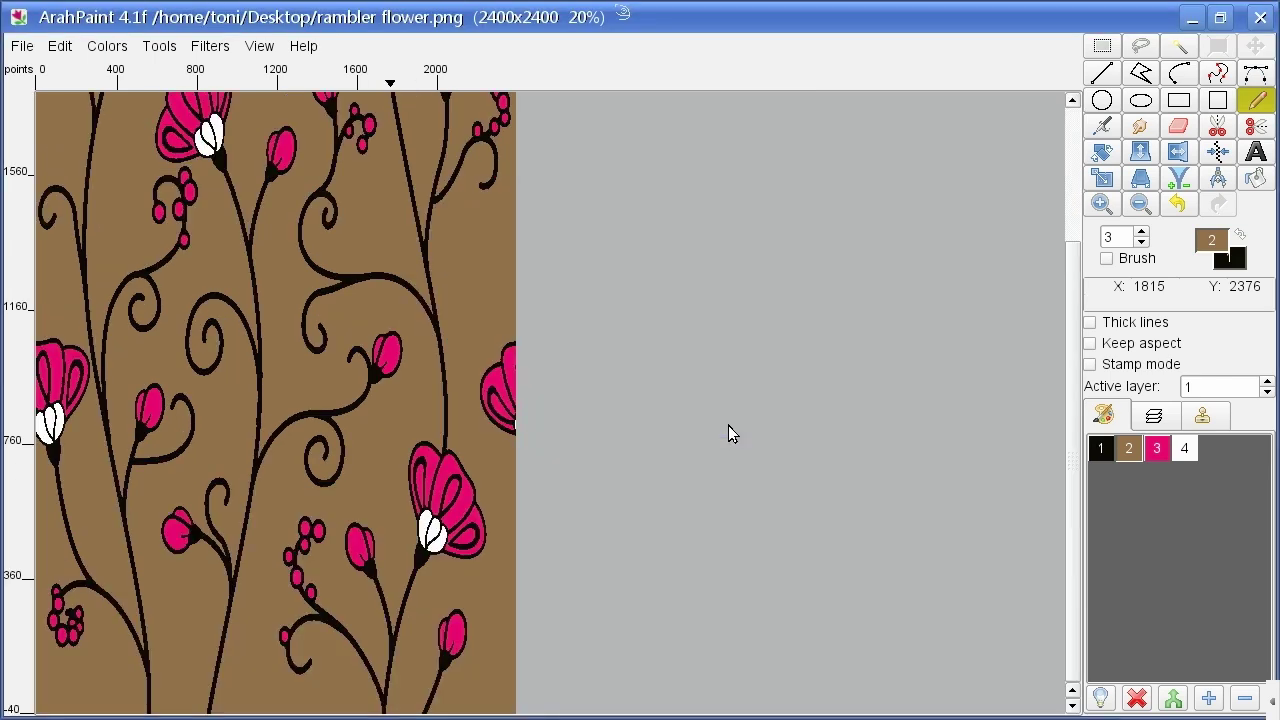
Step: Resize the image to 1200 × 720 pixels
{"action": "left_click", "coordinate": [76, 52]}
{"action": "left_click", "coordinate": [150, 287]}
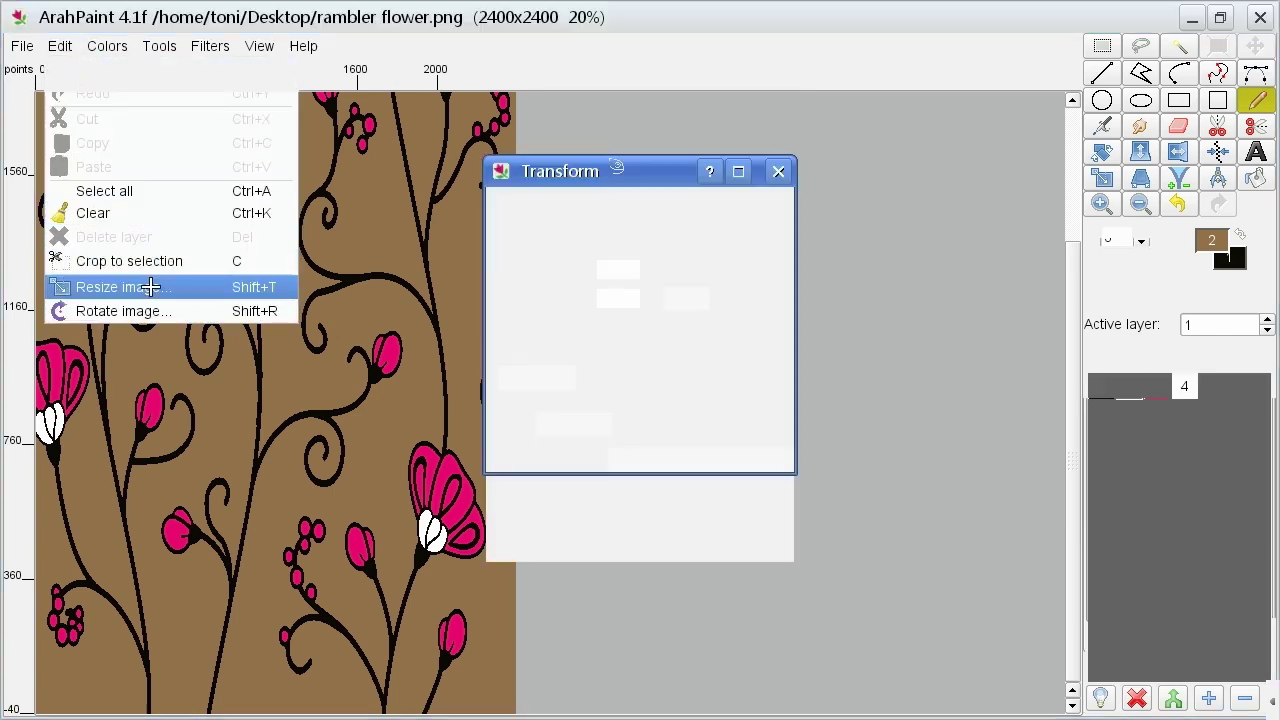
{"action": "type", "text": "1200"}
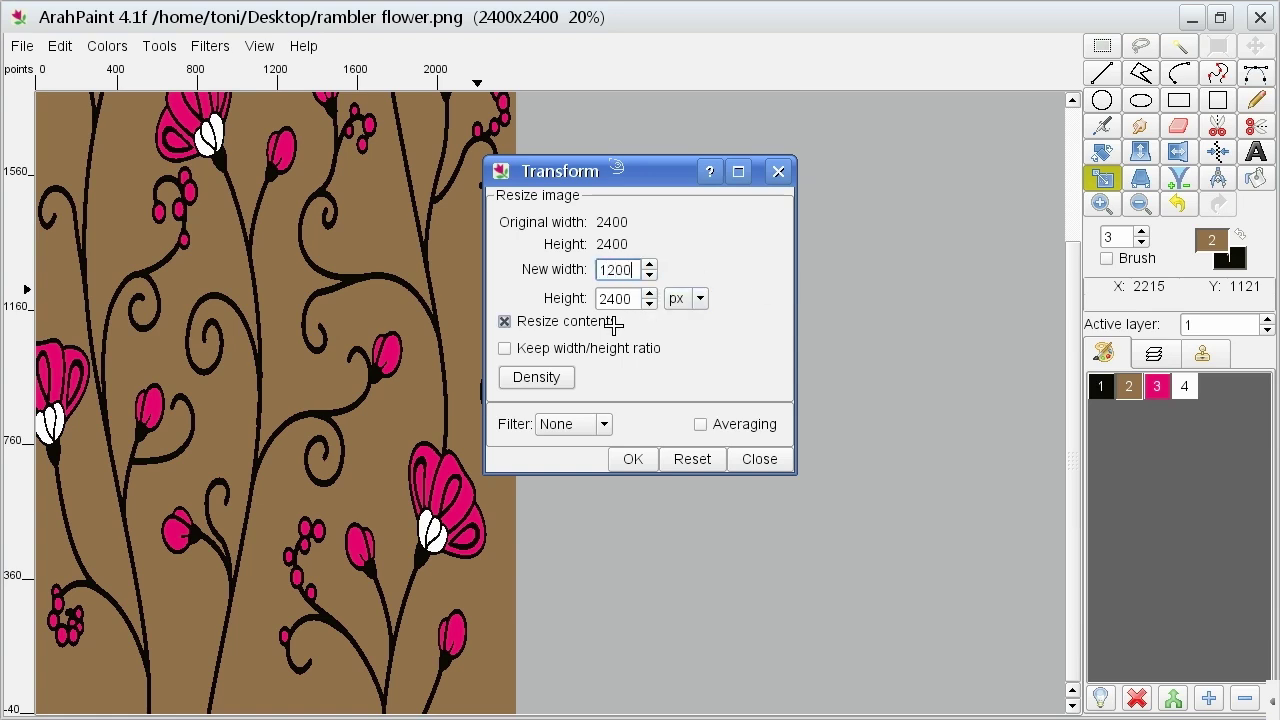
{"action": "left_click", "coordinate": [570, 376]}
{"action": "left_click", "coordinate": [636, 298]}
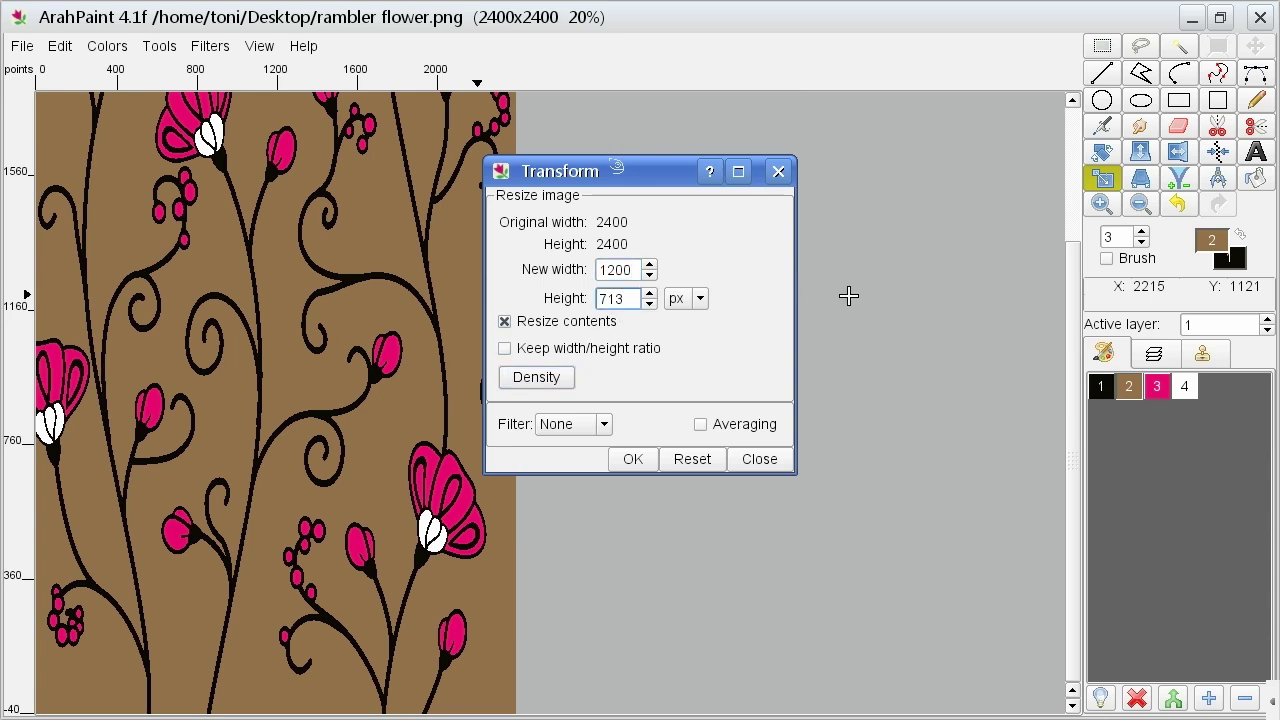
{"action": "type", "text": "0"}
{"action": "left_click", "coordinate": [634, 459]}
{"action": "left_click", "coordinate": [740, 459]}
{"action": "scroll", "coordinate": [575, 441], "scroll_direction": "up", "scroll_amount": 1}
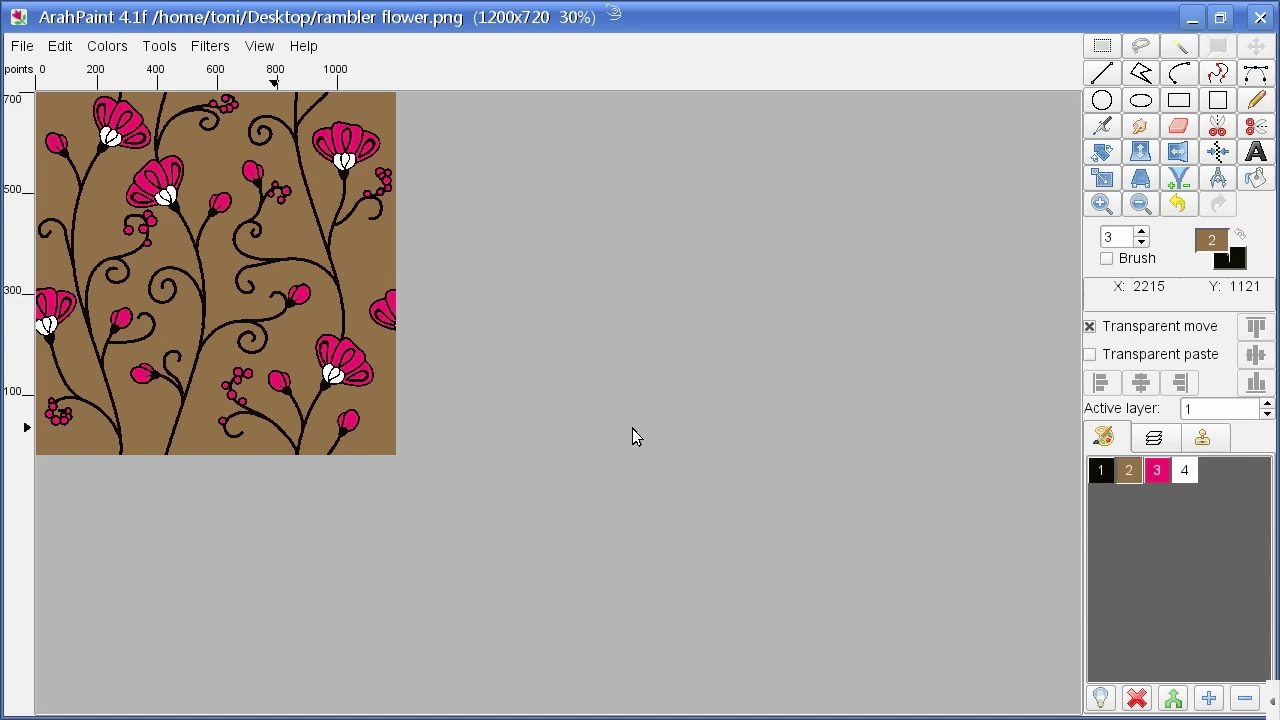
Step: Preview the 1200×720 flower tiled in repeat, save the picture, and exit ArahPaint
{"action": "key", "text": "r"}
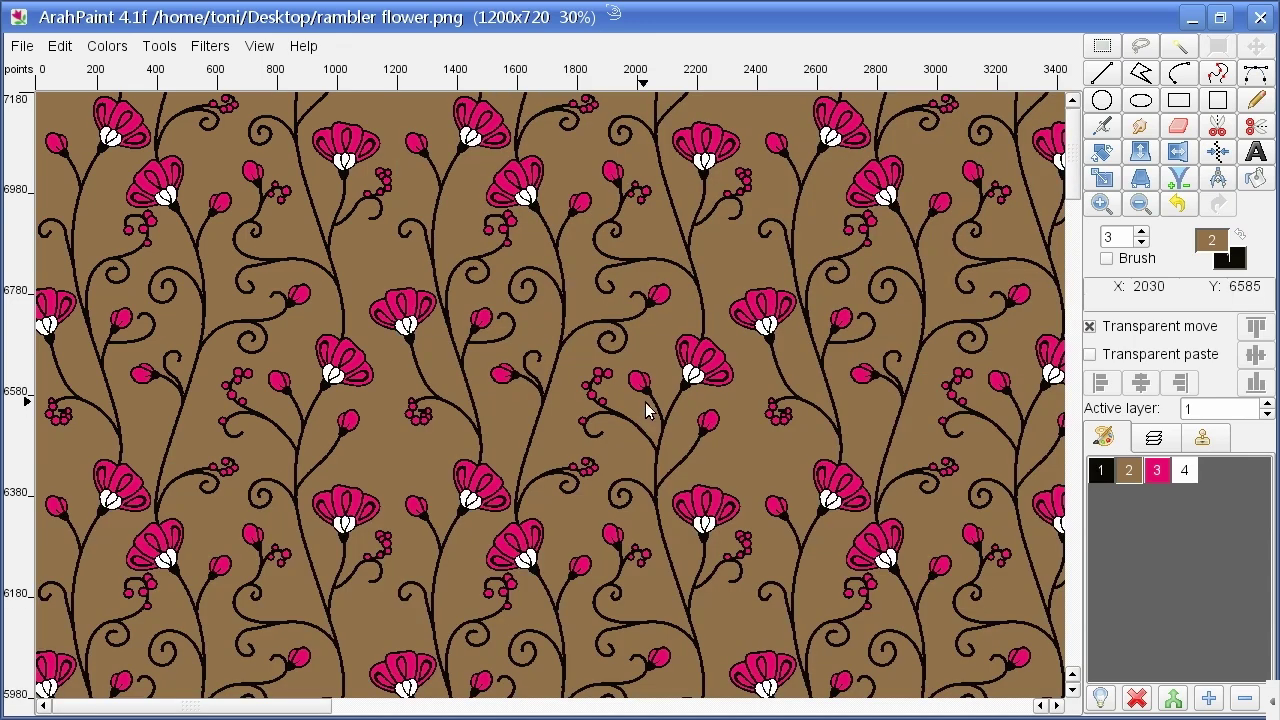
{"action": "left_click", "coordinate": [22, 46]}
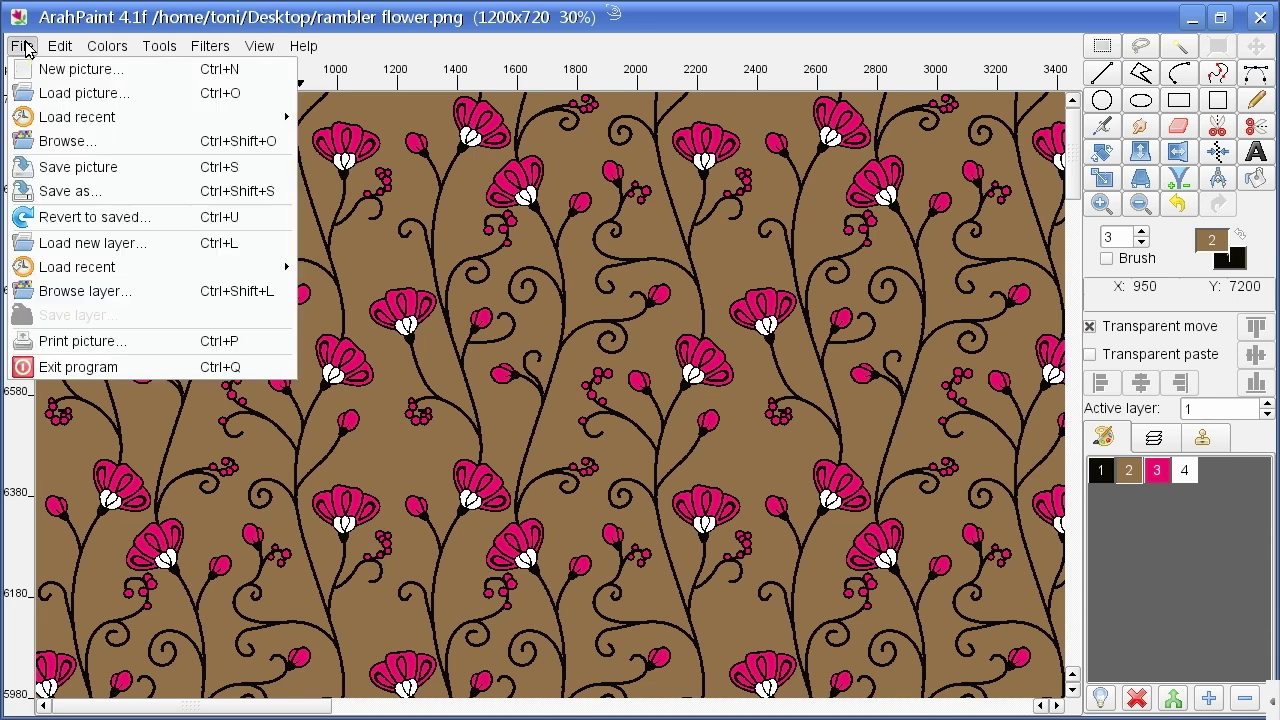
{"action": "left_click", "coordinate": [72, 168]}
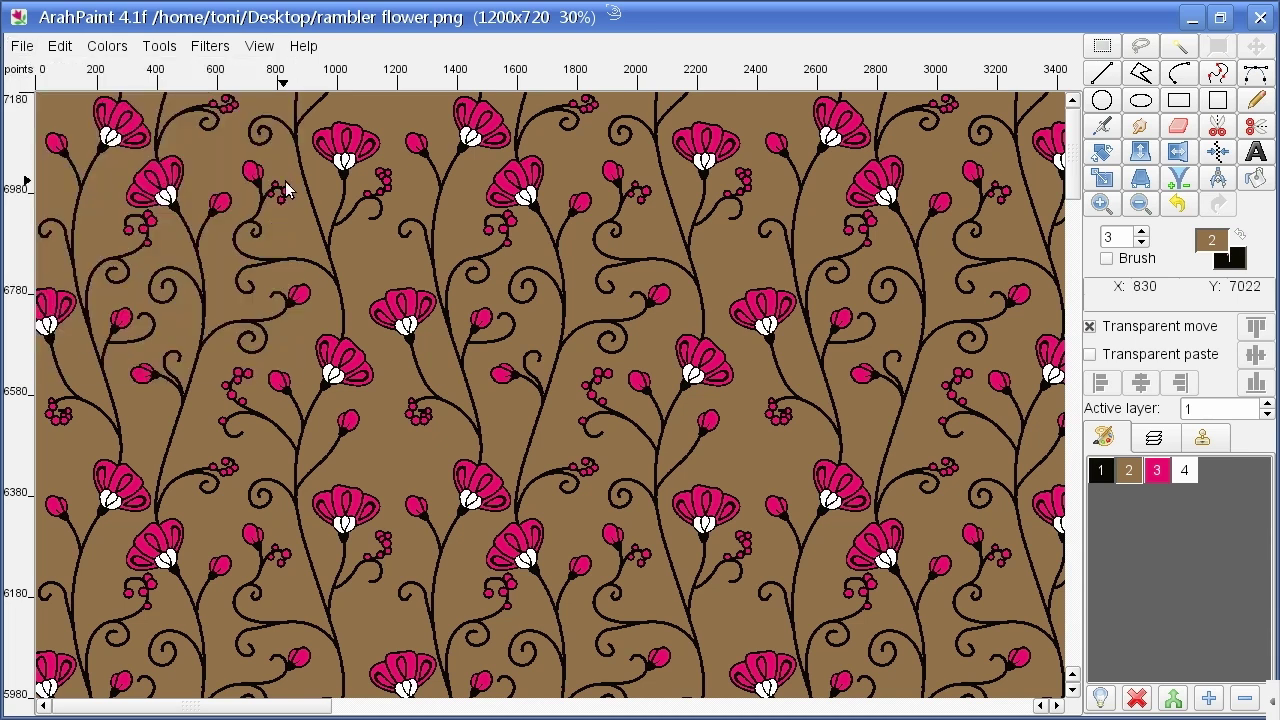
{"action": "left_click", "coordinate": [1261, 19]}
Step: Launch ArahWeave full screen and load recent rambler flower.png into Jacquard conversion
{"action": "left_click", "coordinate": [49, 400]}
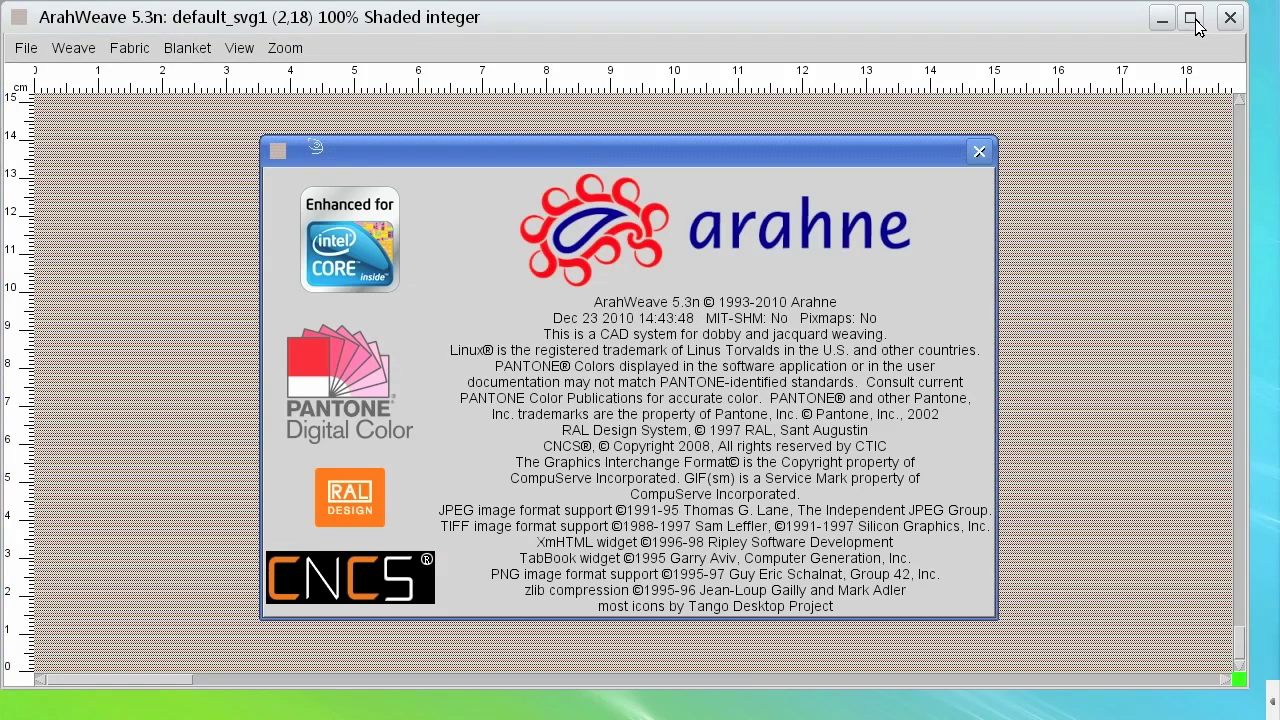
{"action": "left_click", "coordinate": [1193, 19]}
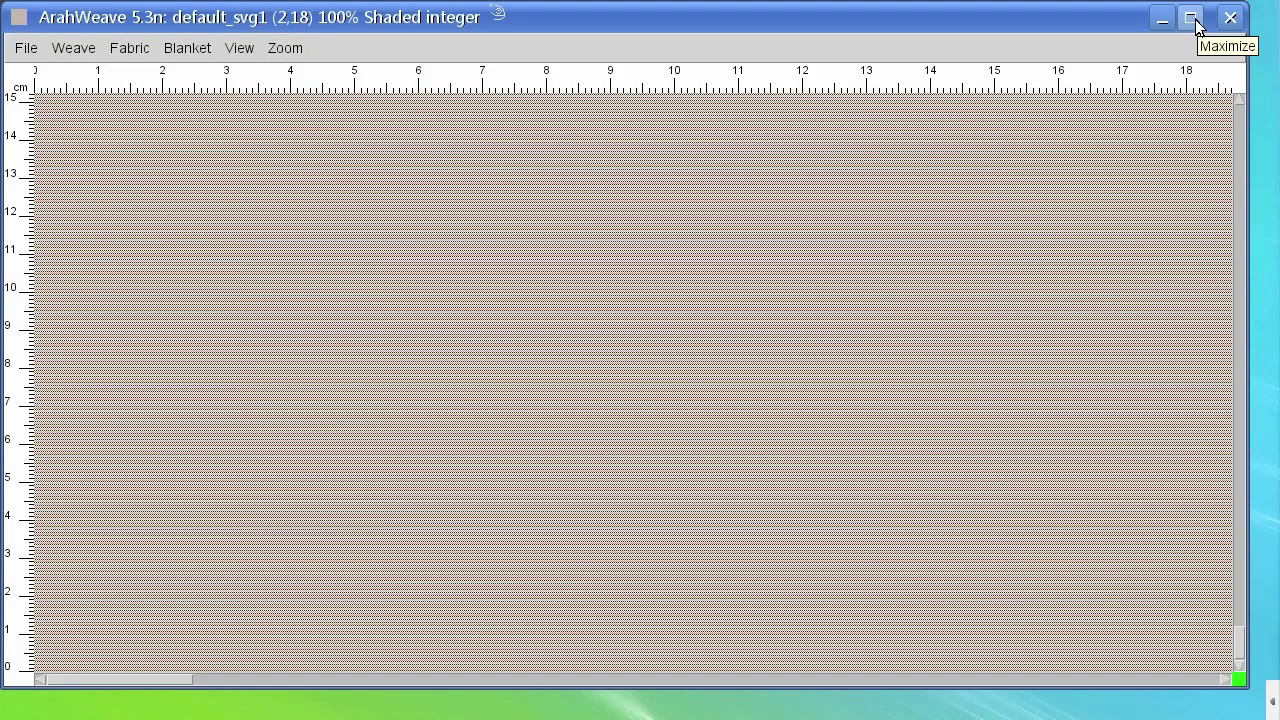
{"action": "left_click", "coordinate": [80, 54]}
{"action": "left_click", "coordinate": [80, 105]}
{"action": "left_click", "coordinate": [186, 199]}
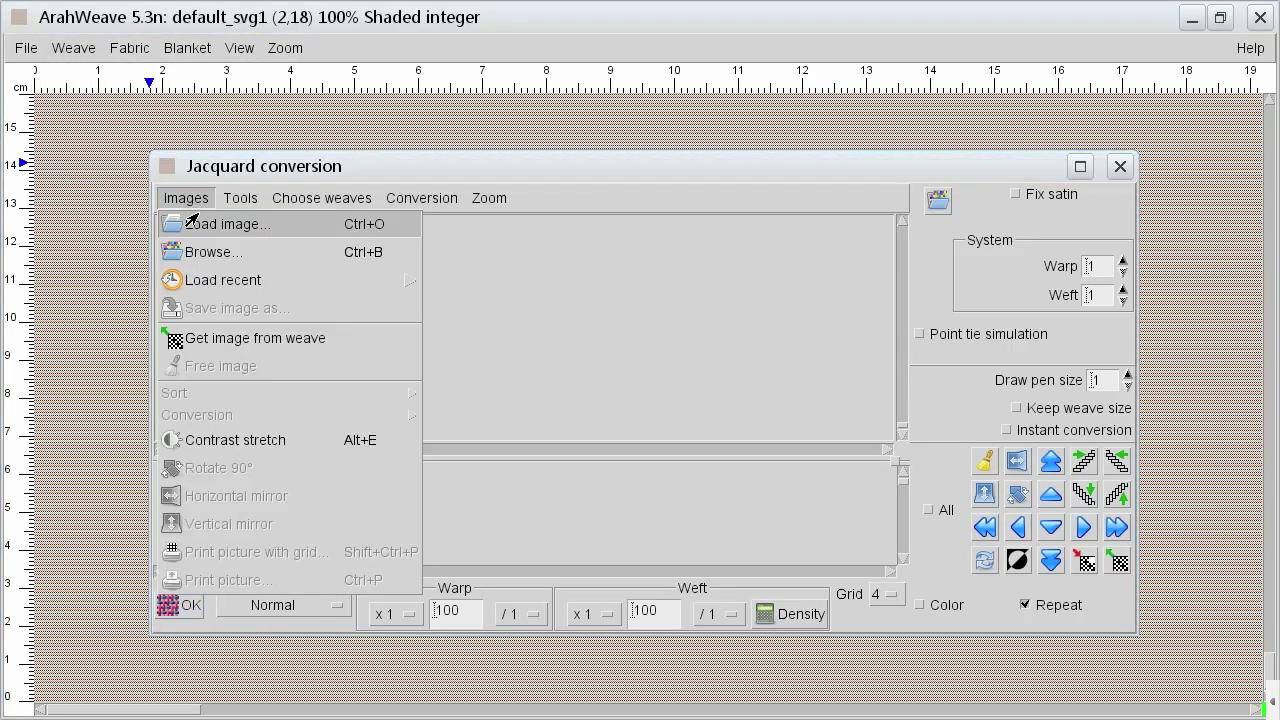
{"action": "mouse_move", "coordinate": [223, 280]}
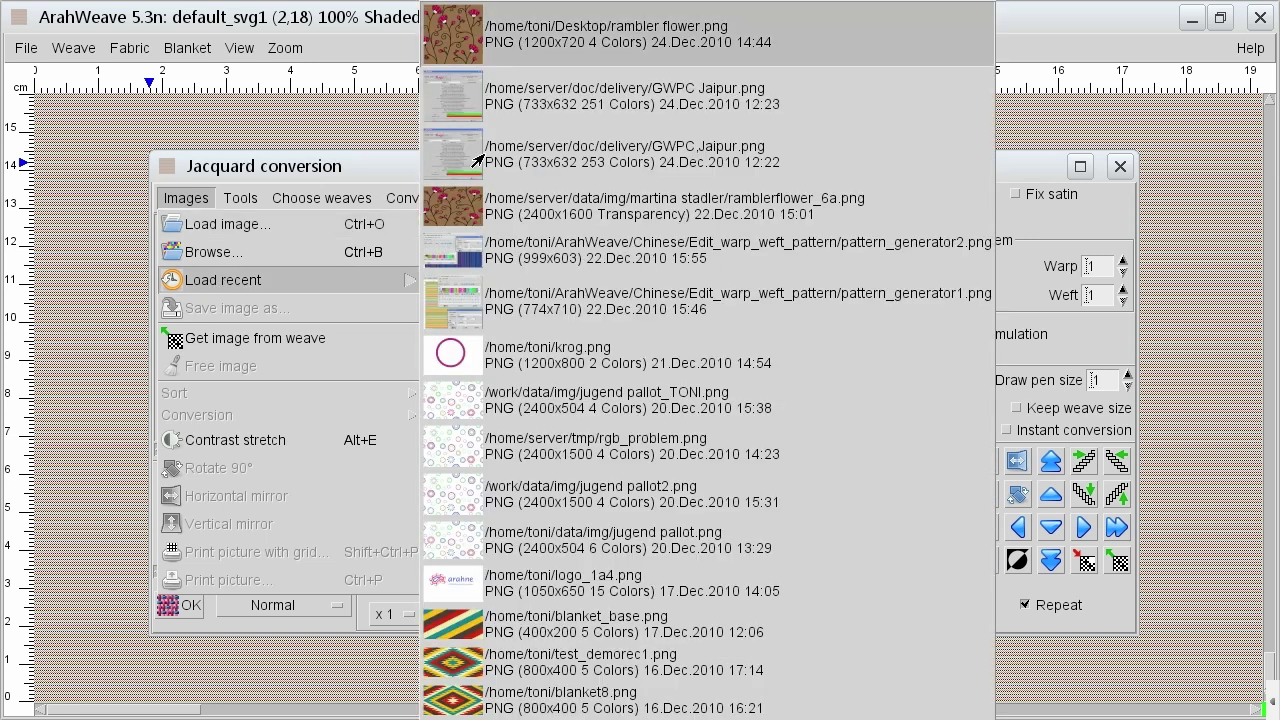
{"action": "left_click", "coordinate": [524, 50]}
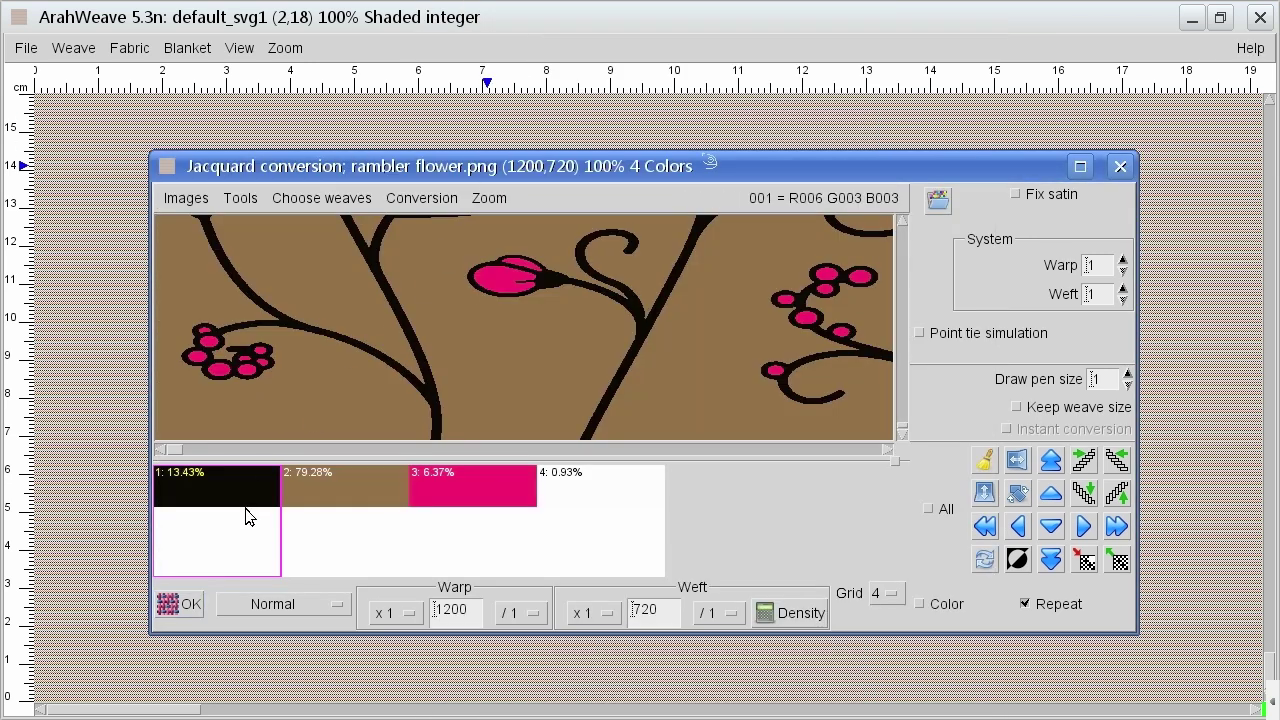
{"action": "left_click", "coordinate": [246, 517]}
Step: Assign weaves 2up, ground2, 3up and 1up to image colours 1 through 4
{"action": "left_click_drag", "start_coordinate": [516, 256], "coordinate": [696, 79]}
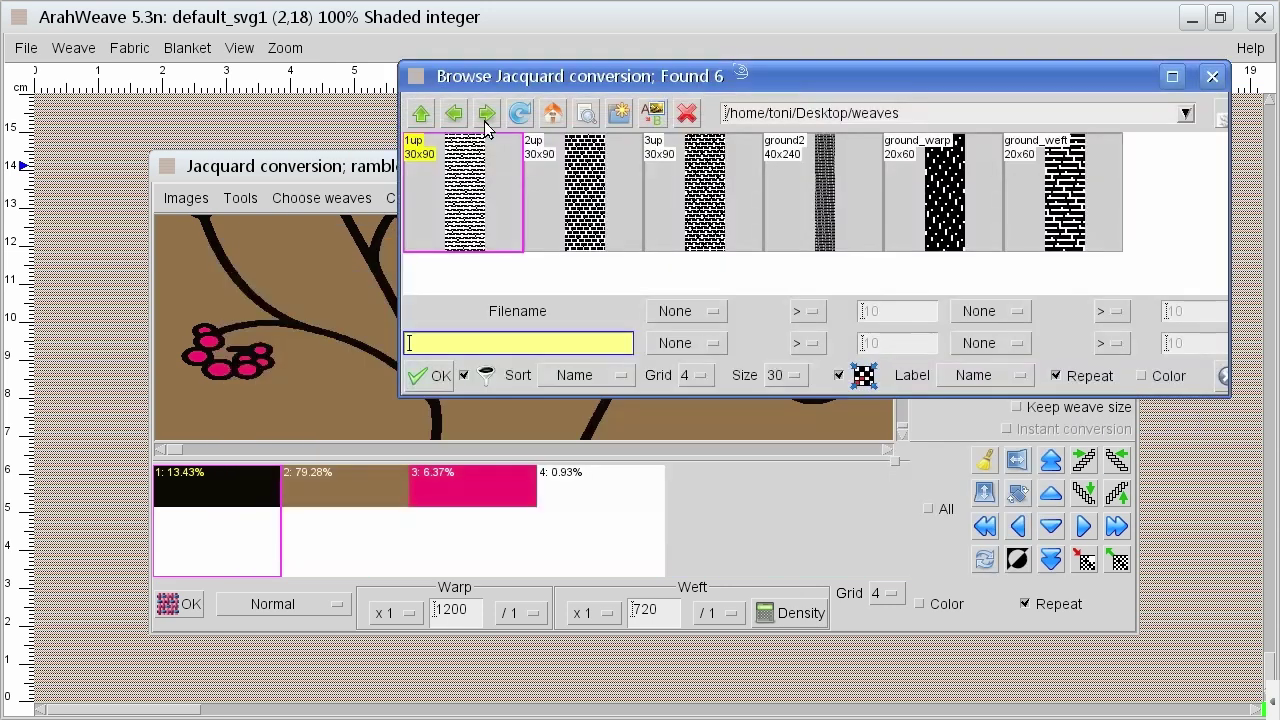
{"action": "left_click_drag", "start_coordinate": [358, 175], "coordinate": [222, 259]}
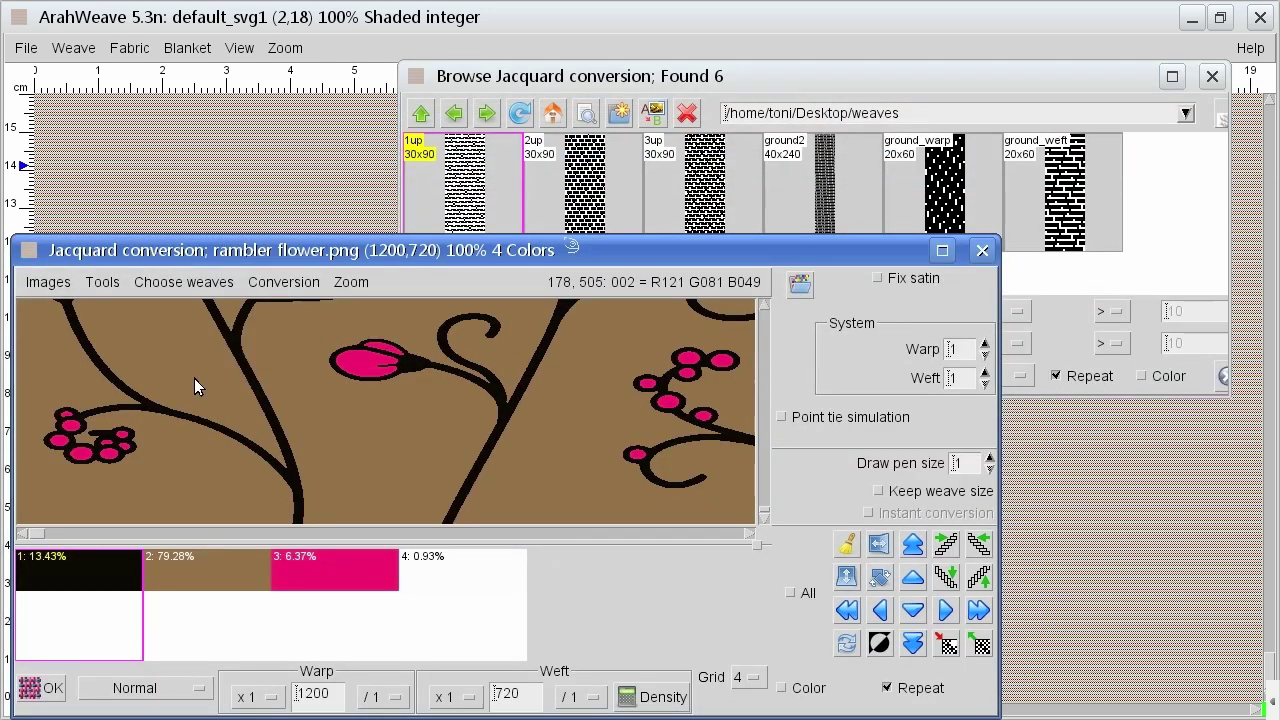
{"action": "left_click", "coordinate": [590, 190]}
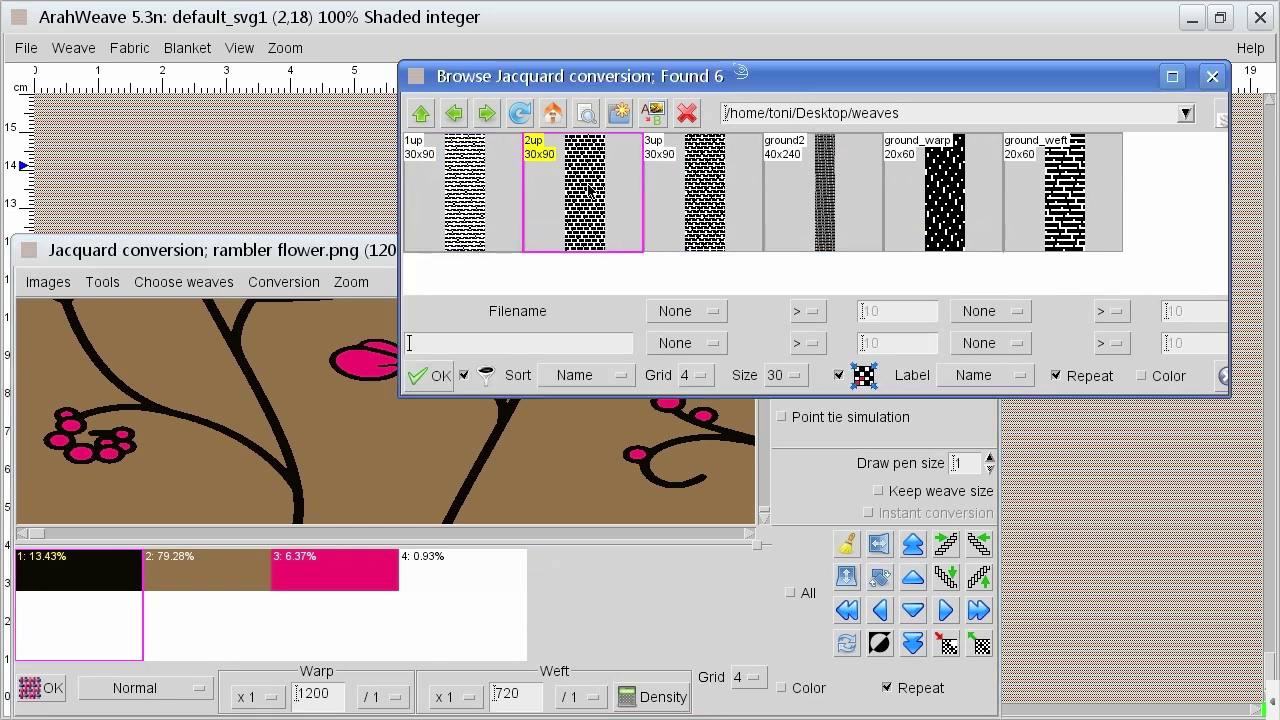
{"action": "left_click", "coordinate": [214, 626]}
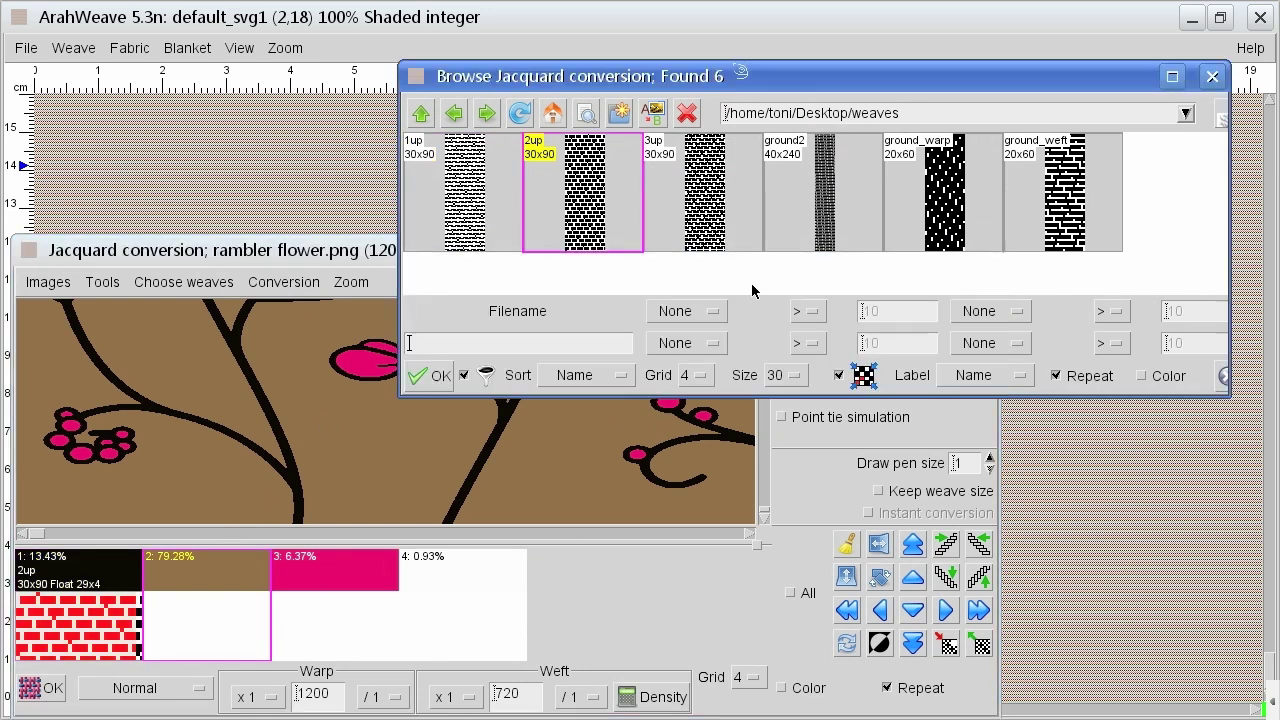
{"action": "left_click", "coordinate": [813, 232]}
{"action": "left_click", "coordinate": [363, 619]}
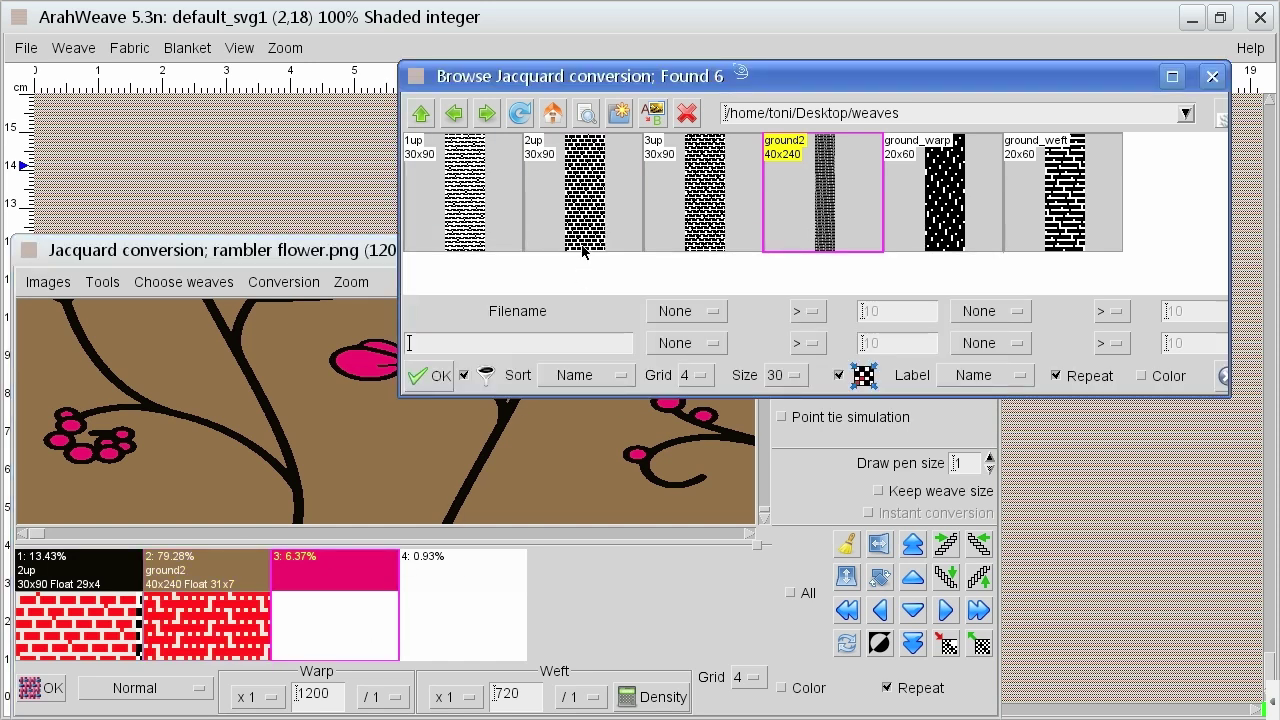
{"action": "left_click", "coordinate": [678, 207]}
{"action": "left_click", "coordinate": [459, 630]}
{"action": "left_click", "coordinate": [481, 248]}
Step: Convert the image into fabric and view it at 1:2 zoom
{"action": "left_click", "coordinate": [1206, 80]}
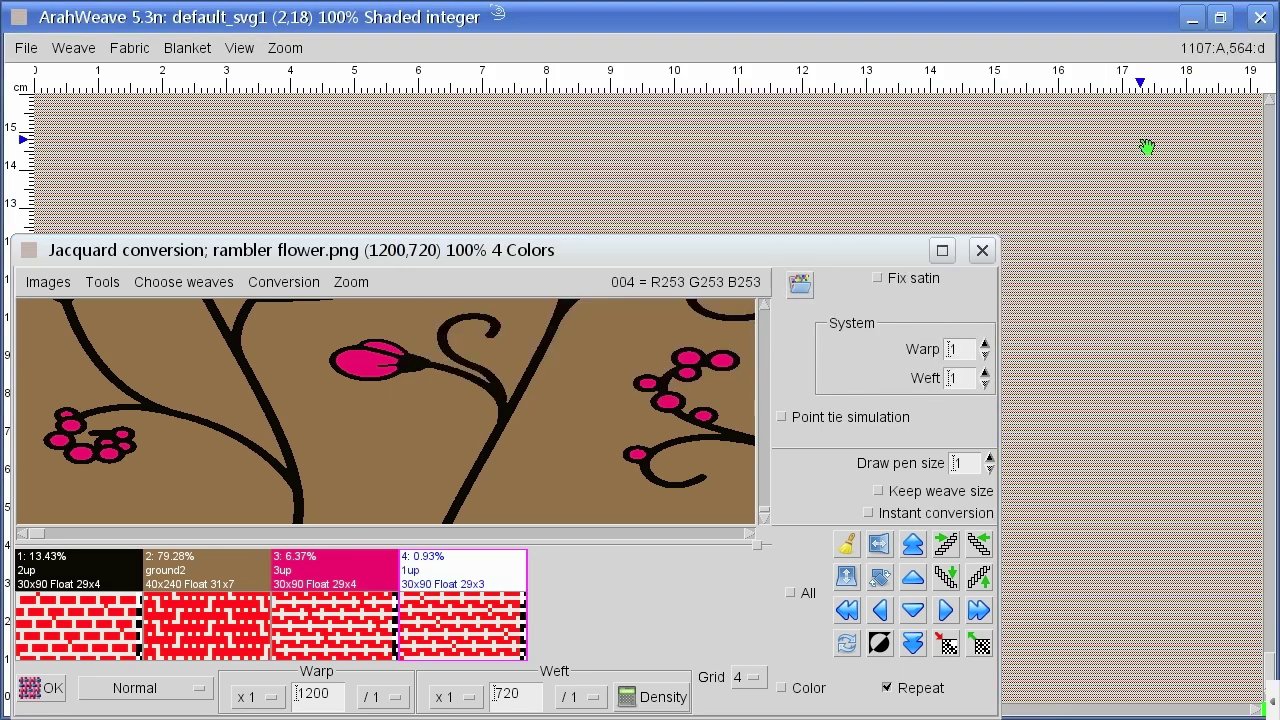
{"action": "left_click", "coordinate": [60, 688]}
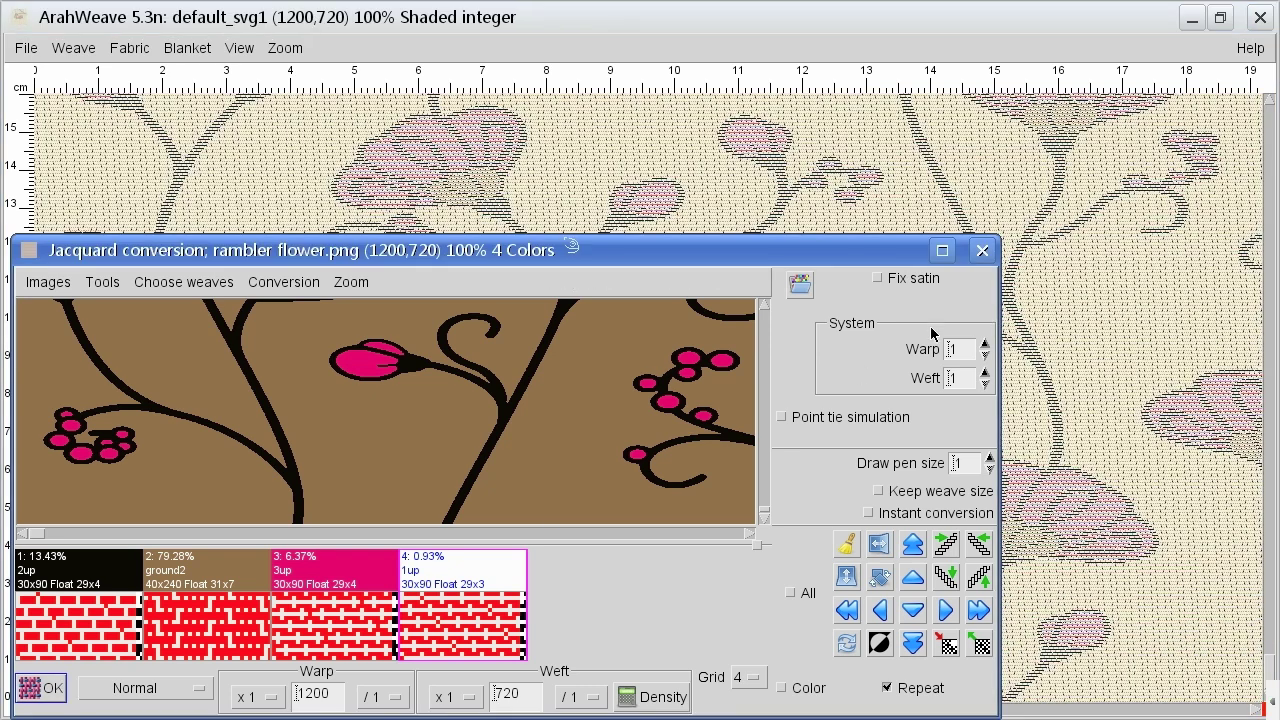
{"action": "left_click", "coordinate": [982, 250]}
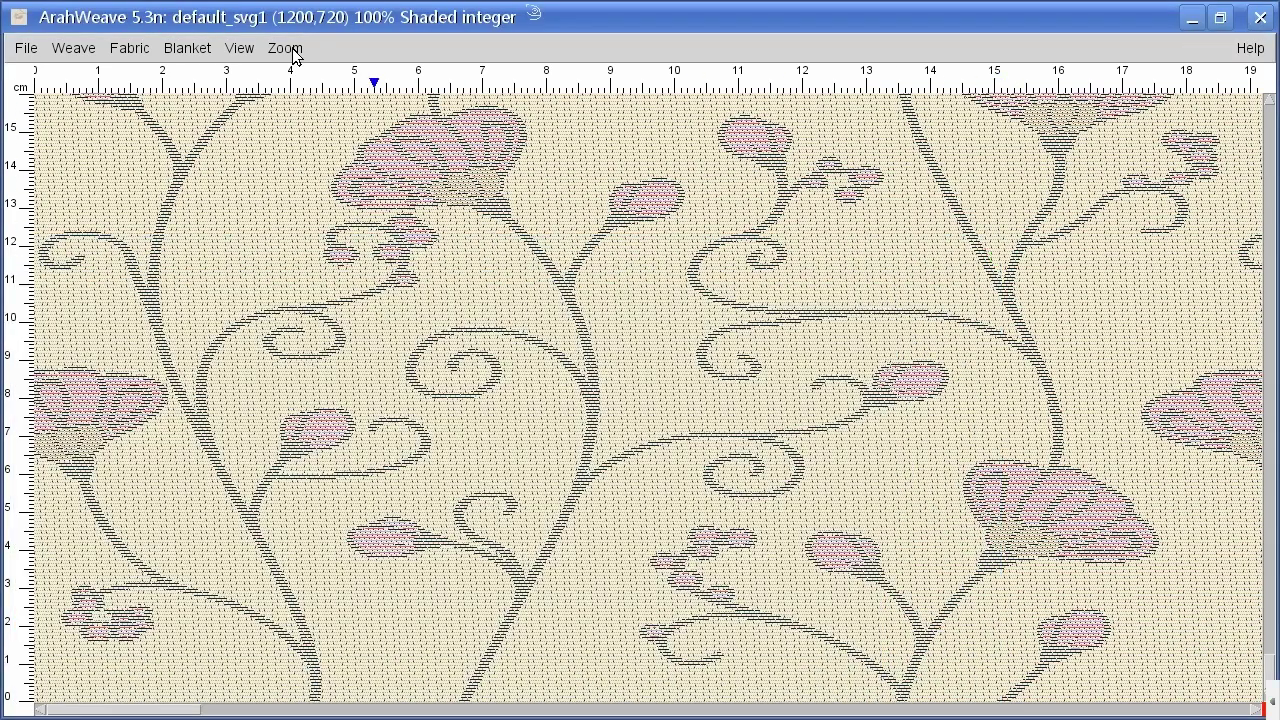
{"action": "left_click", "coordinate": [287, 48]}
{"action": "left_click", "coordinate": [276, 320]}
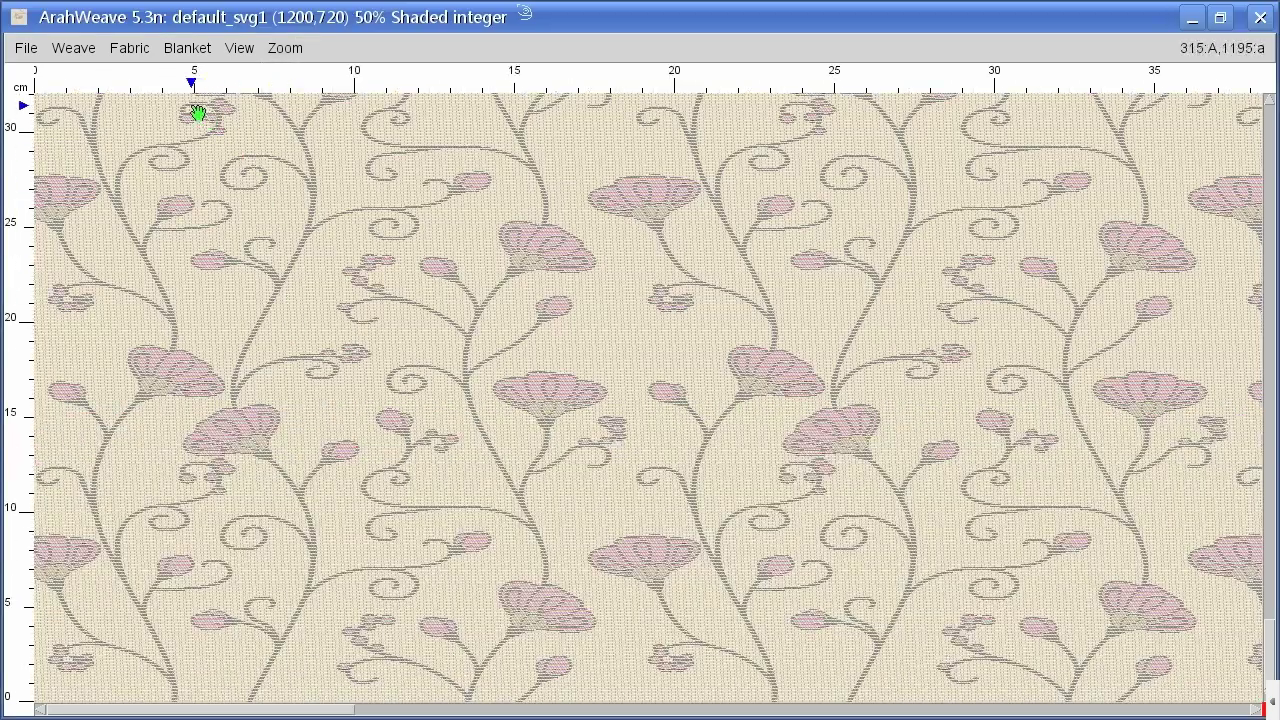
Step: Trim the weft pattern and multiply it to 240(1a 1b 1c) across 720 threads
{"action": "left_click", "coordinate": [129, 48]}
{"action": "left_click", "coordinate": [126, 64]}
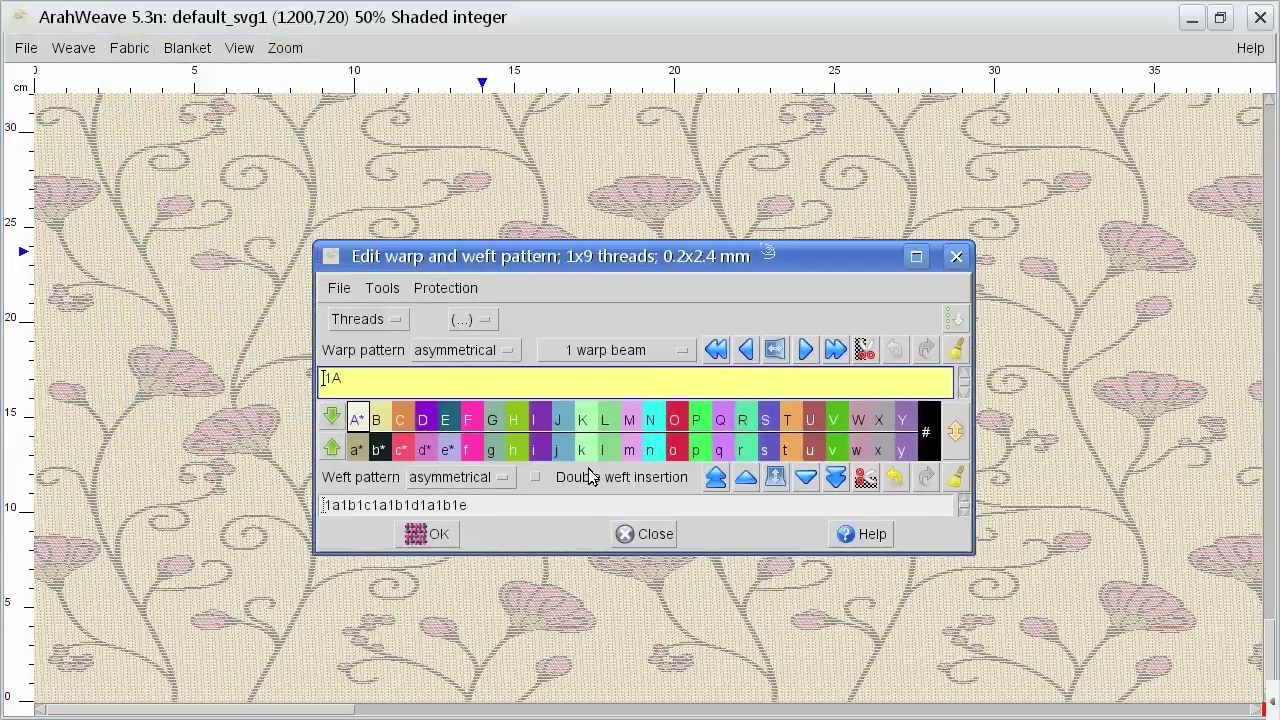
{"action": "left_click_drag", "start_coordinate": [371, 509], "coordinate": [504, 506]}
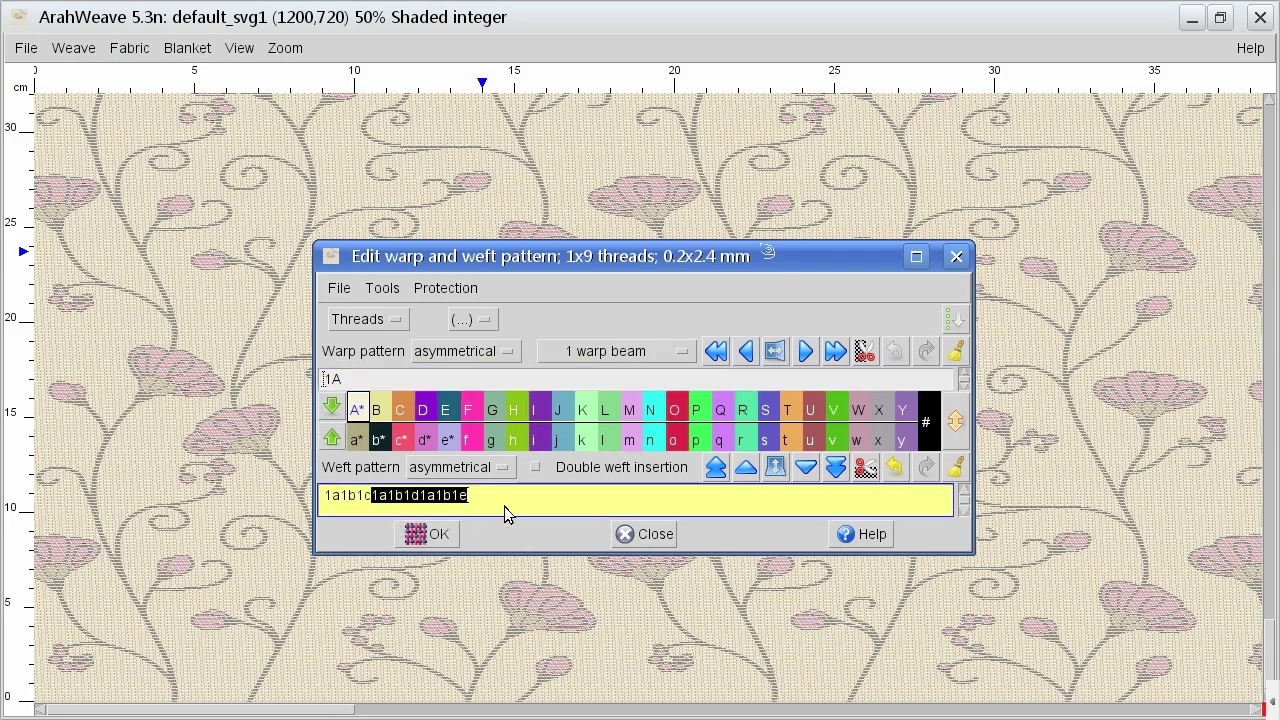
{"action": "key", "text": "Delete"}
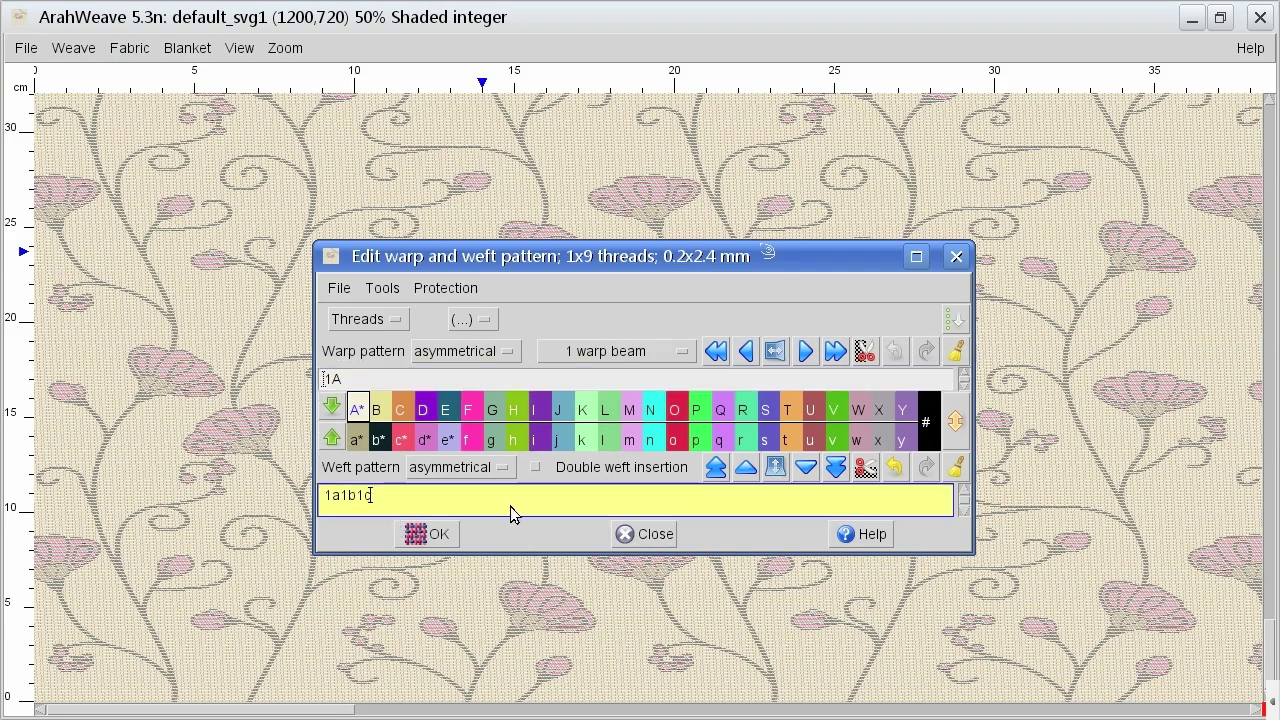
{"action": "left_click", "coordinate": [870, 471]}
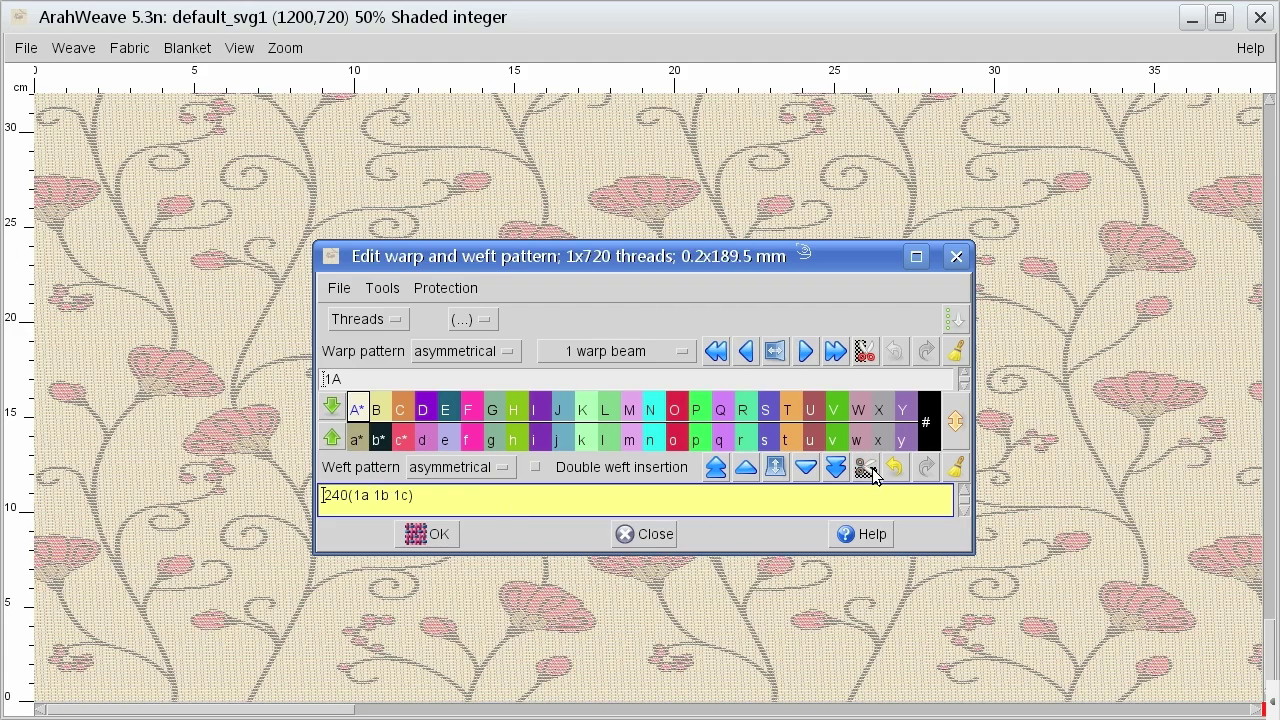
Step: Move the pattern editor aside and show the fabric as a realistic colour simulation
{"action": "left_click_drag", "start_coordinate": [763, 256], "coordinate": [1036, 89]}
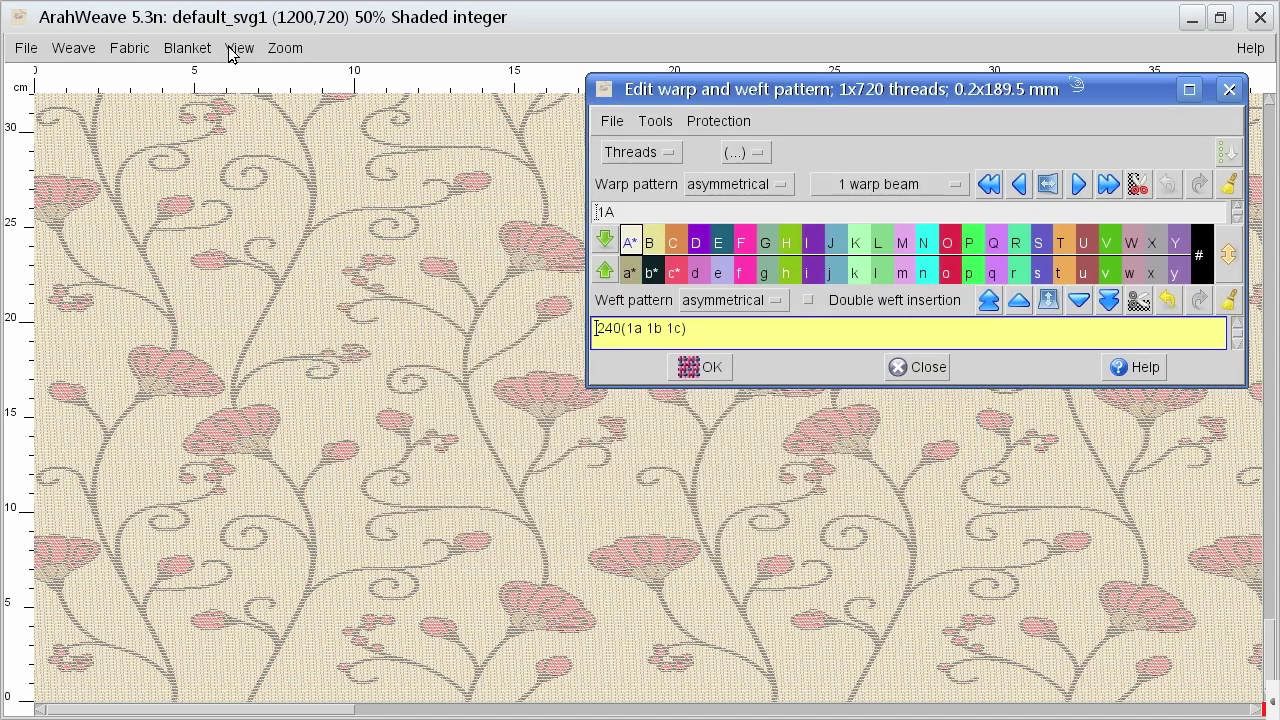
{"action": "left_click", "coordinate": [232, 50]}
{"action": "left_click", "coordinate": [270, 264]}
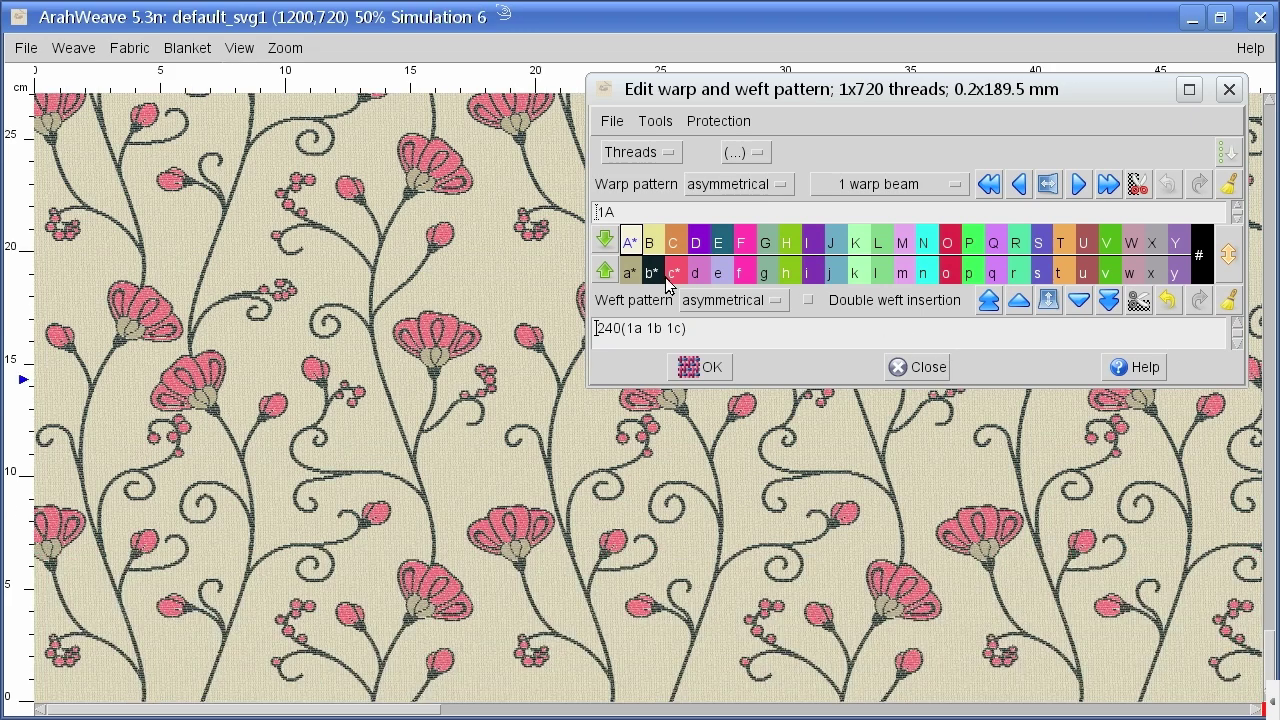
Step: Protect weft colours a and b, paint colours e and d over flower bands, and close the editor
{"action": "left_click_drag", "start_coordinate": [635, 273], "coordinate": [679, 280]}
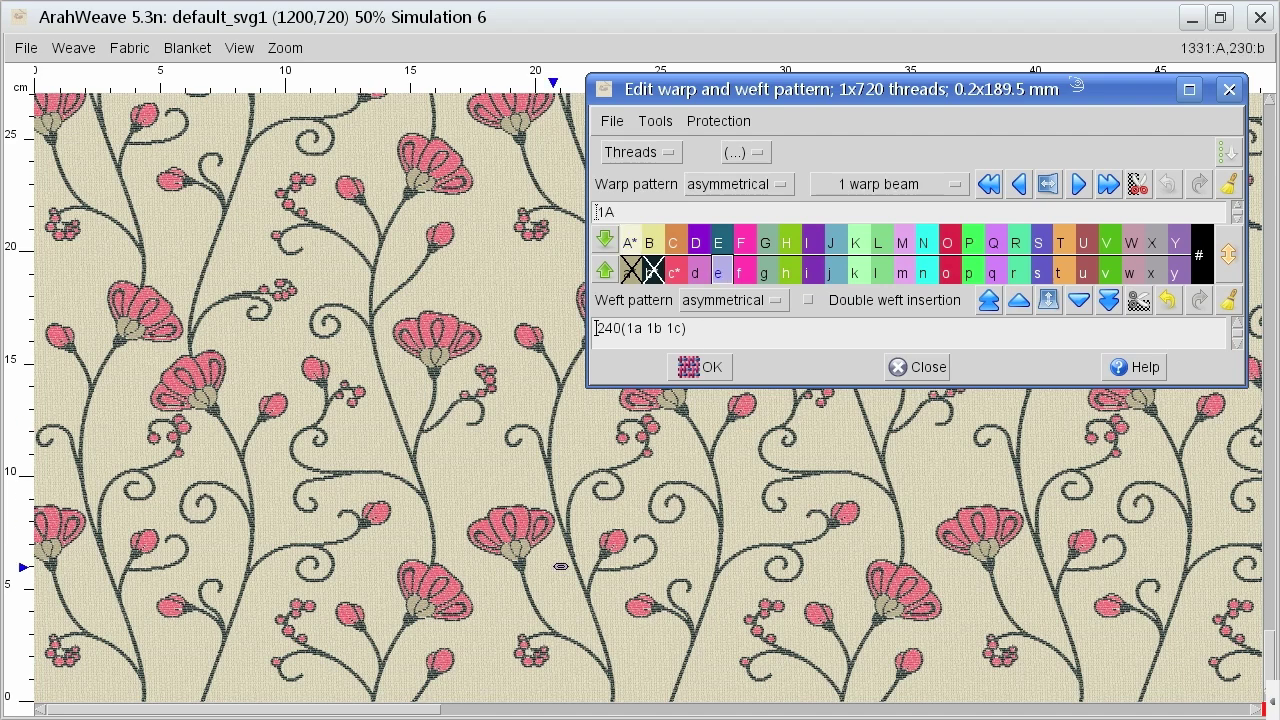
{"action": "left_click_drag", "start_coordinate": [451, 676], "coordinate": [442, 559]}
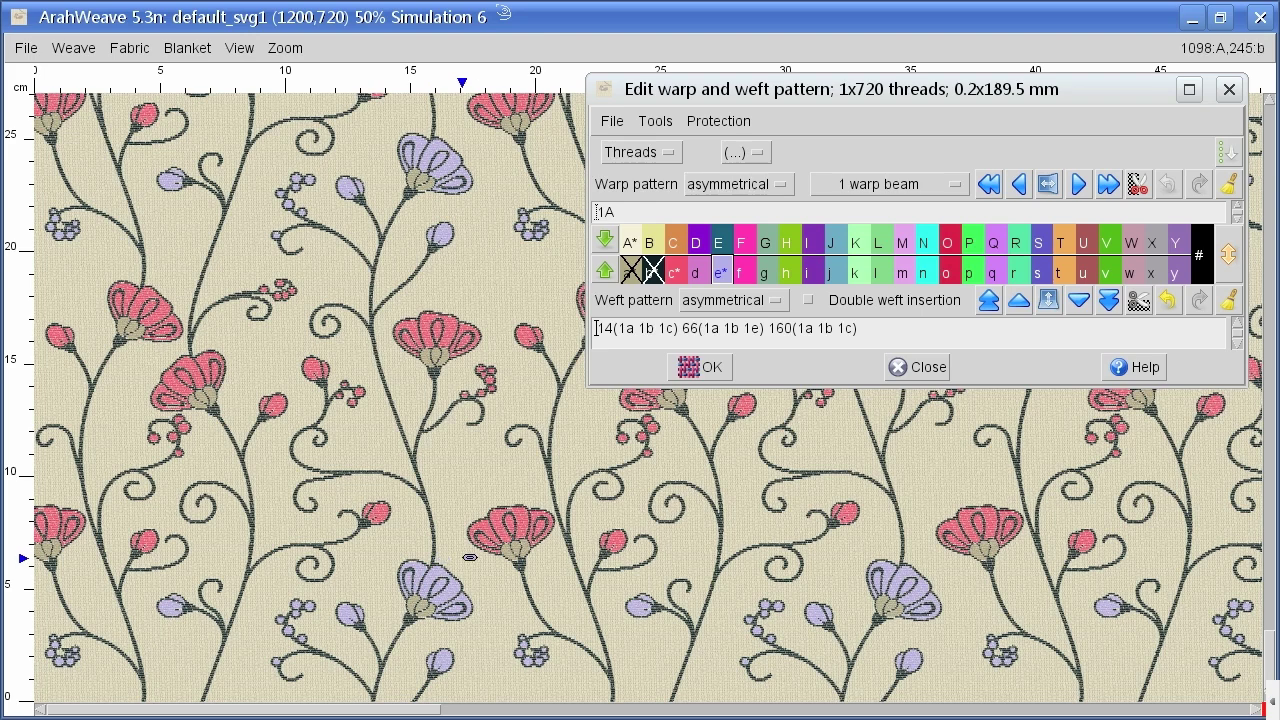
{"action": "left_click", "coordinate": [702, 284]}
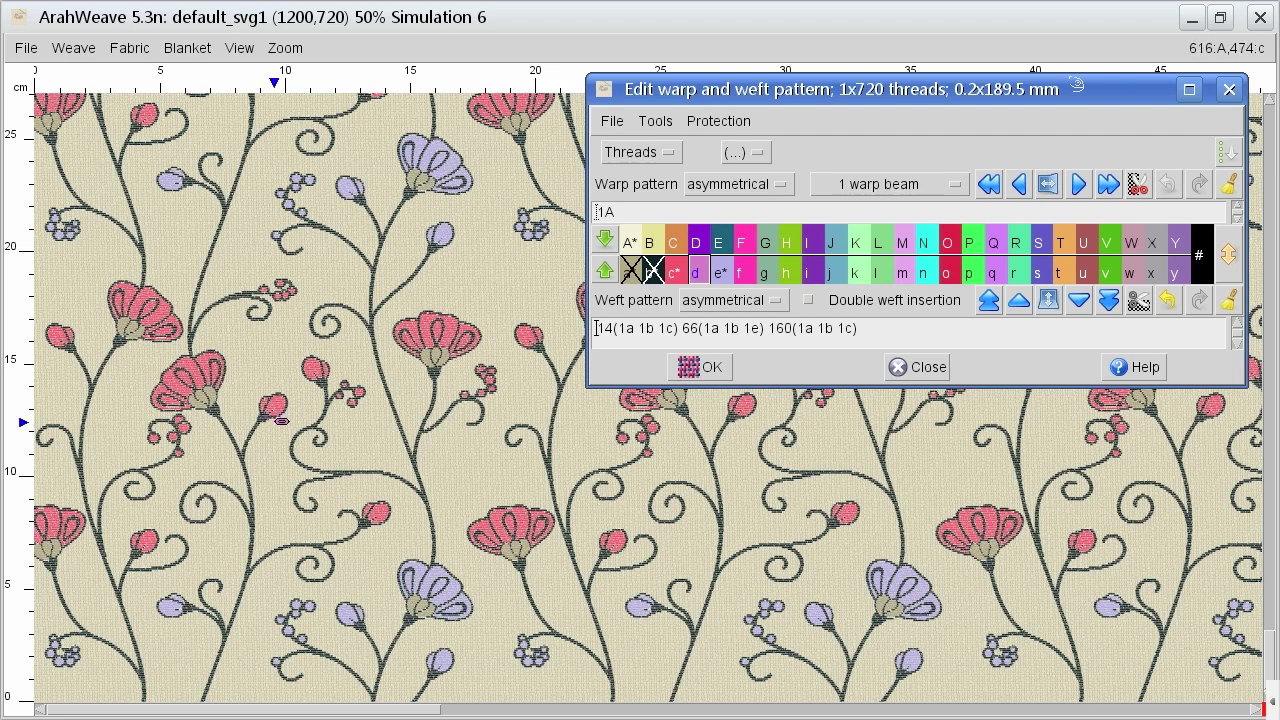
{"action": "left_click_drag", "start_coordinate": [281, 421], "coordinate": [305, 272]}
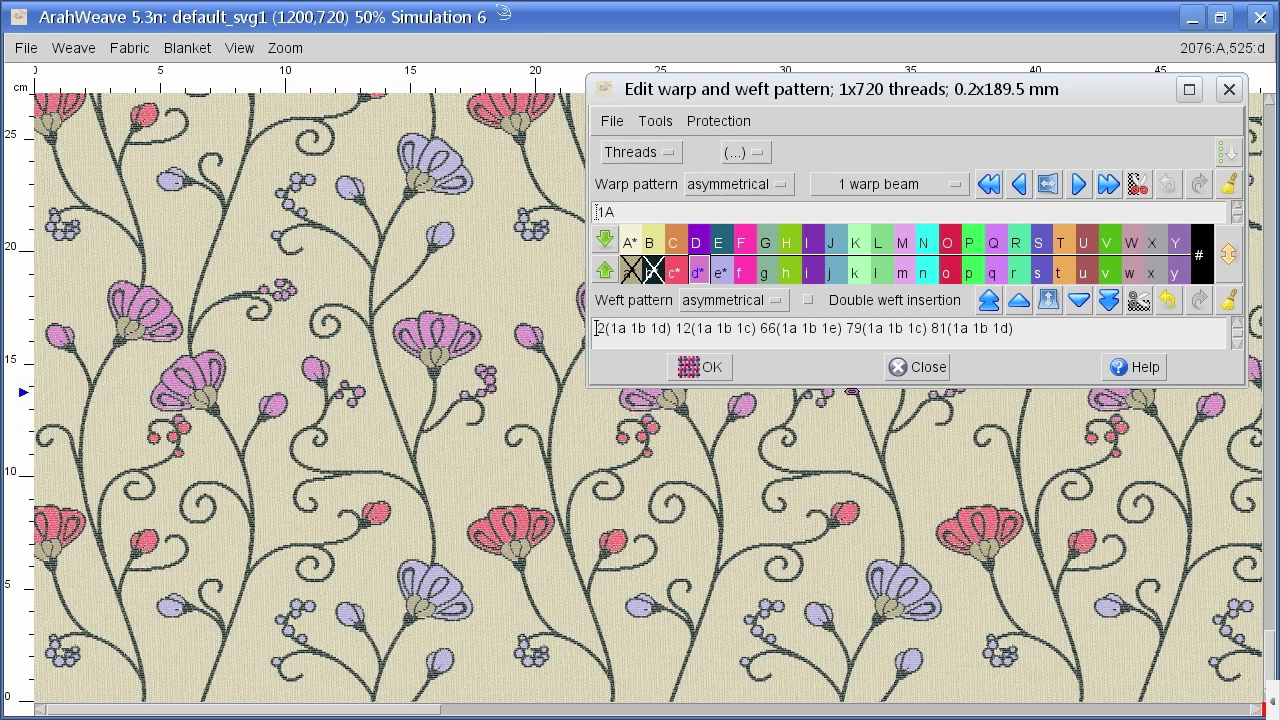
{"action": "left_click", "coordinate": [921, 368]}
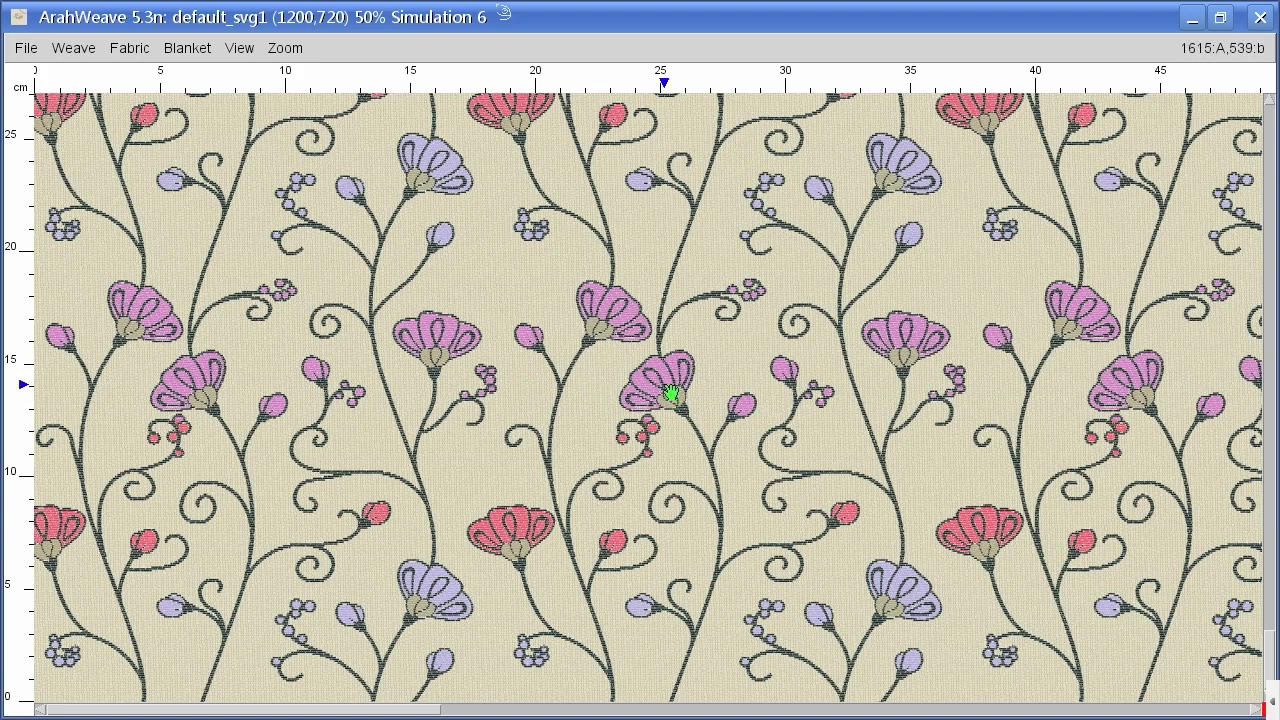
Step: Zoom in to 400% on a purple flower to inspect its woven structure
{"action": "scroll", "coordinate": [668, 393], "scroll_direction": "up", "scroll_amount": 1}
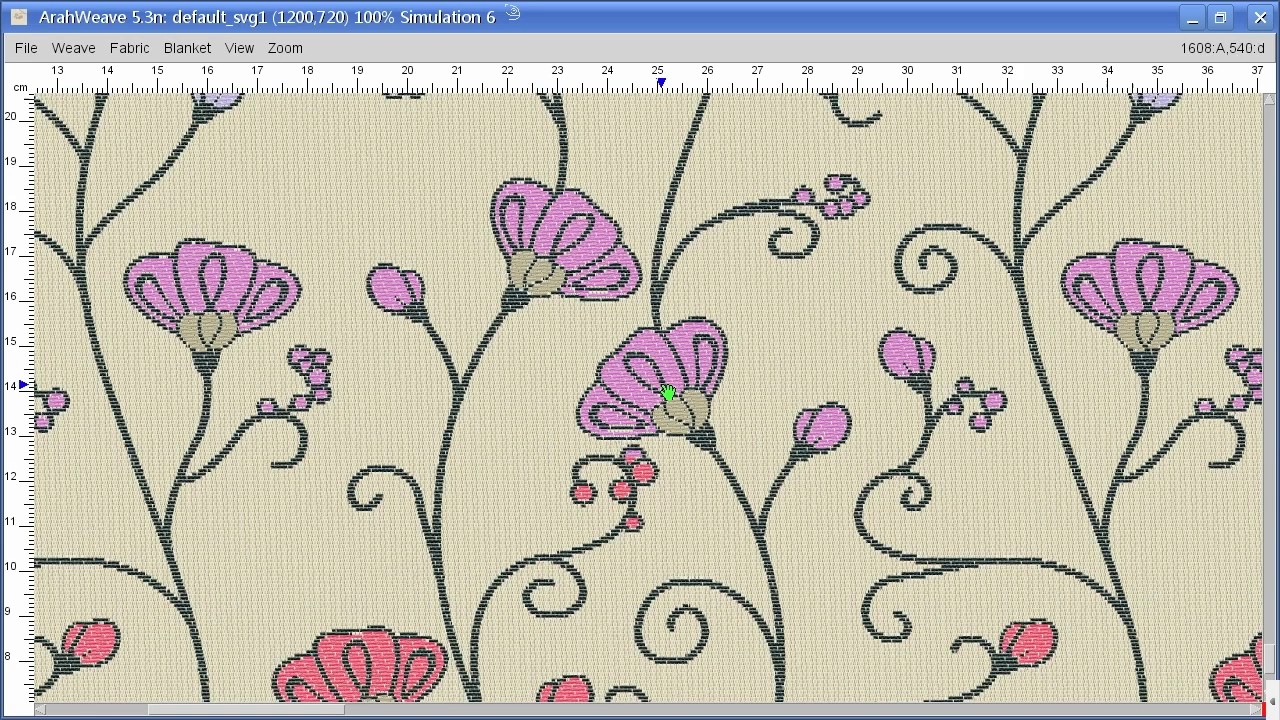
{"action": "scroll", "coordinate": [668, 393], "scroll_direction": "up", "scroll_amount": 1}
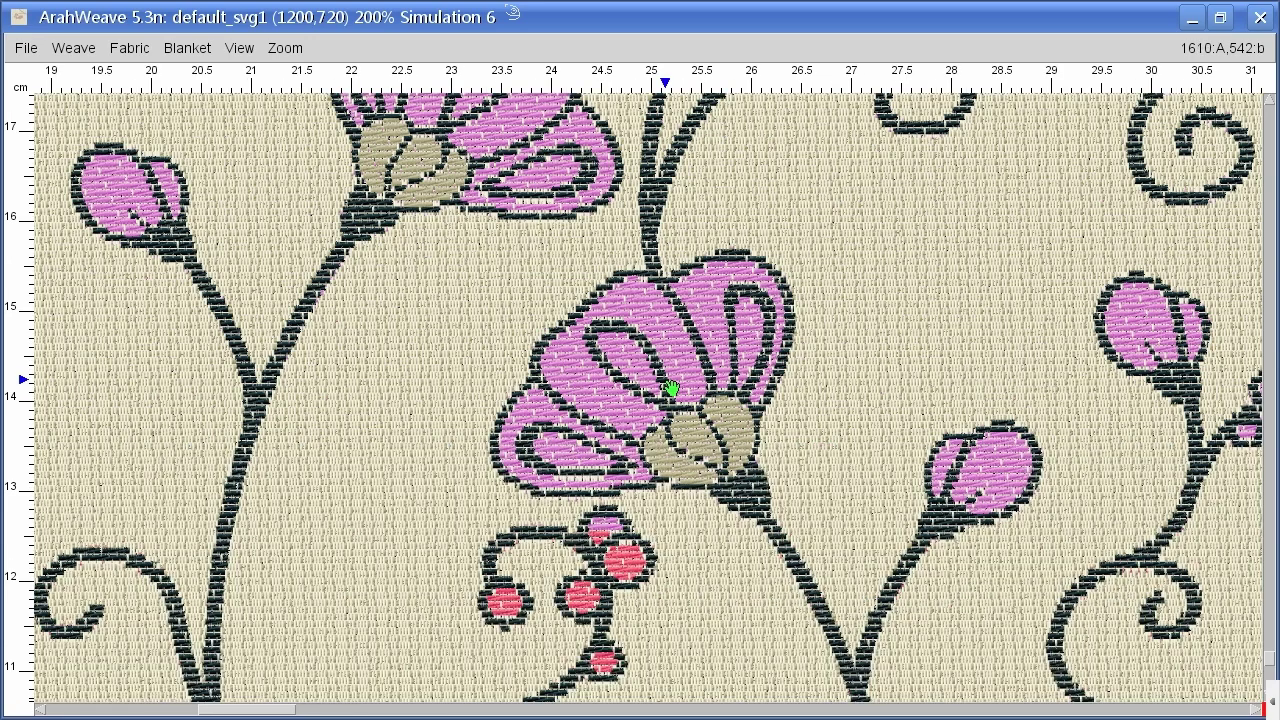
{"action": "scroll", "coordinate": [671, 390], "scroll_direction": "up", "scroll_amount": 1}
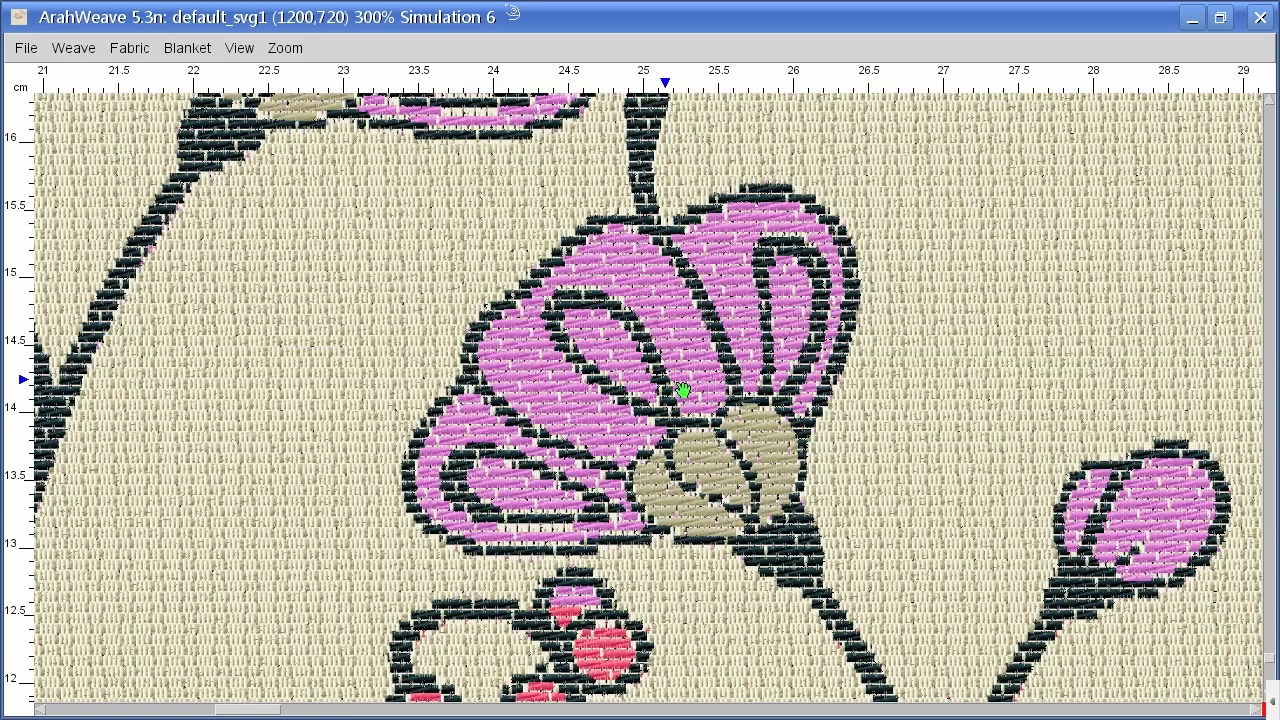
{"action": "scroll", "coordinate": [682, 390], "scroll_direction": "up", "scroll_amount": 1}
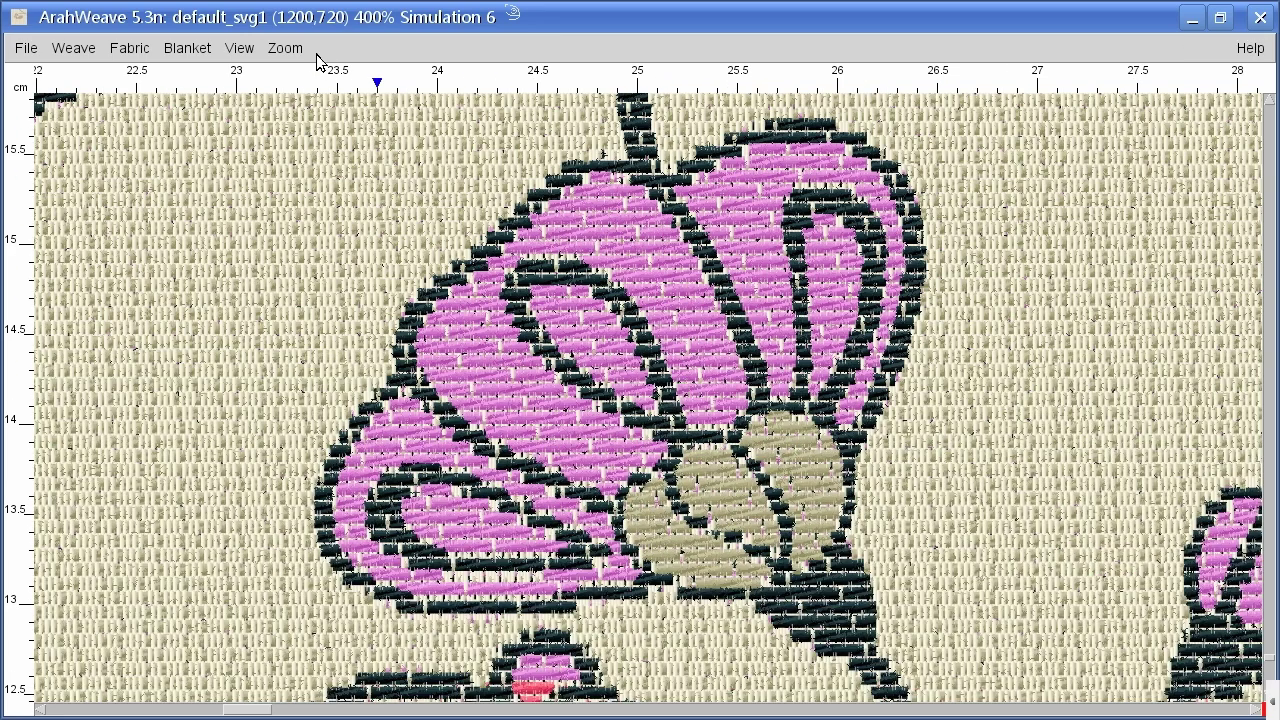
Step: Zoom out to the 1:3 view (33.3%) for a wide stretch of repeating fabric
{"action": "left_click", "coordinate": [284, 50]}
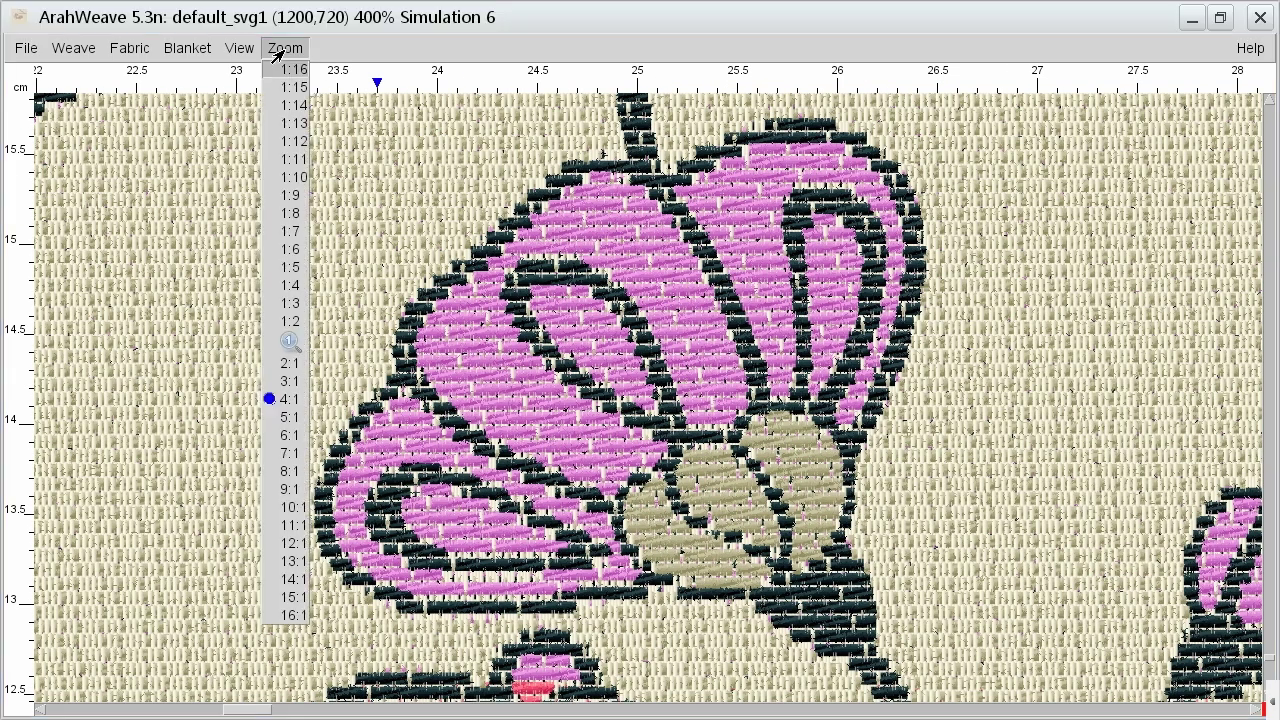
{"action": "left_click", "coordinate": [290, 305]}
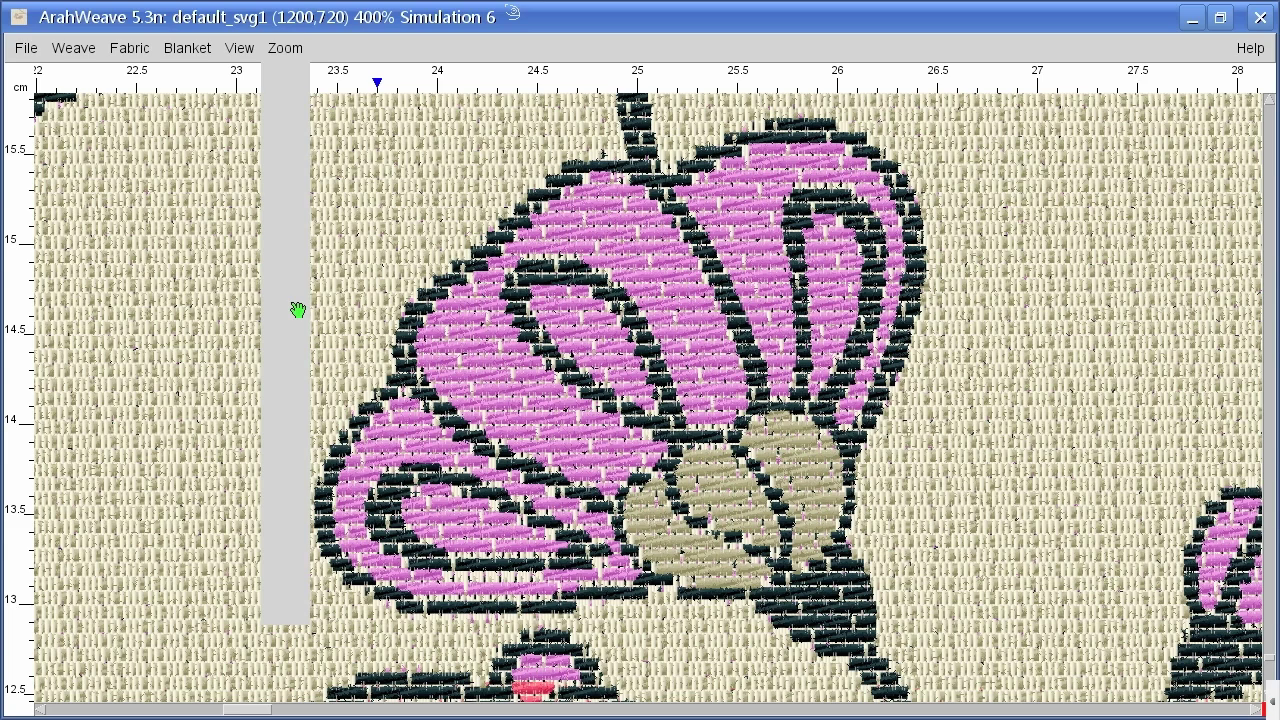
{"action": "key", "text": "minus"}
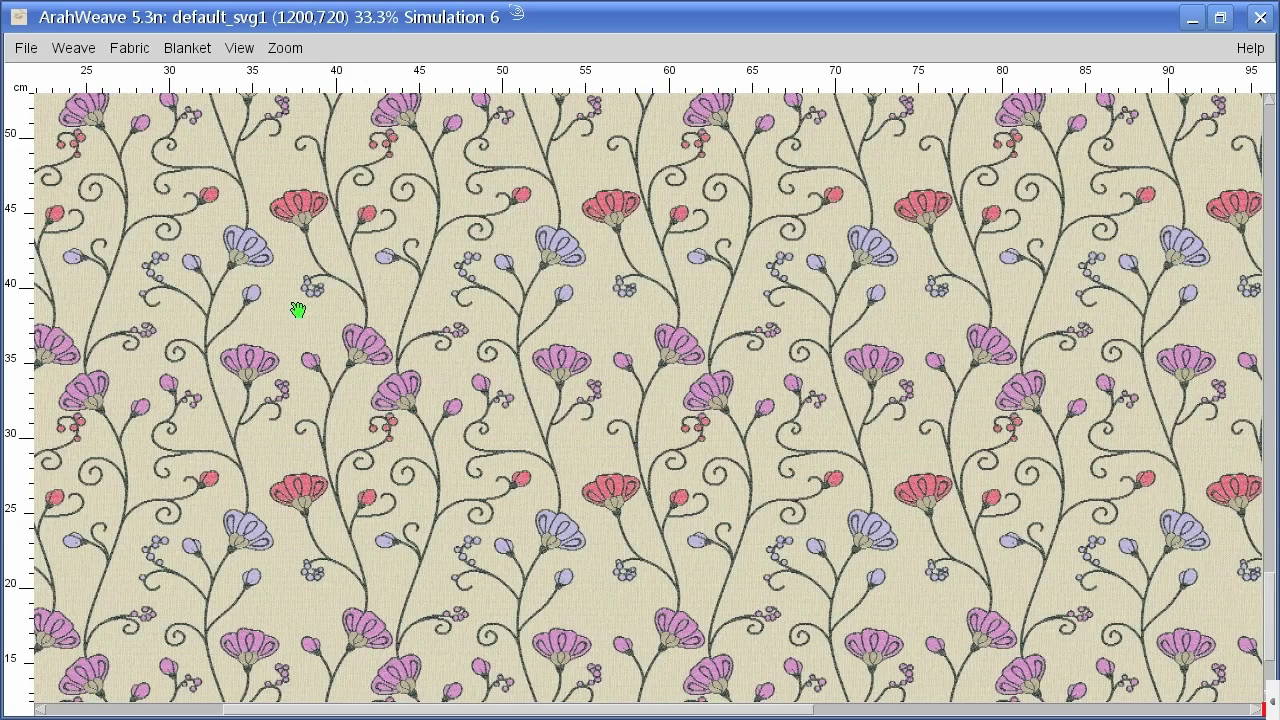